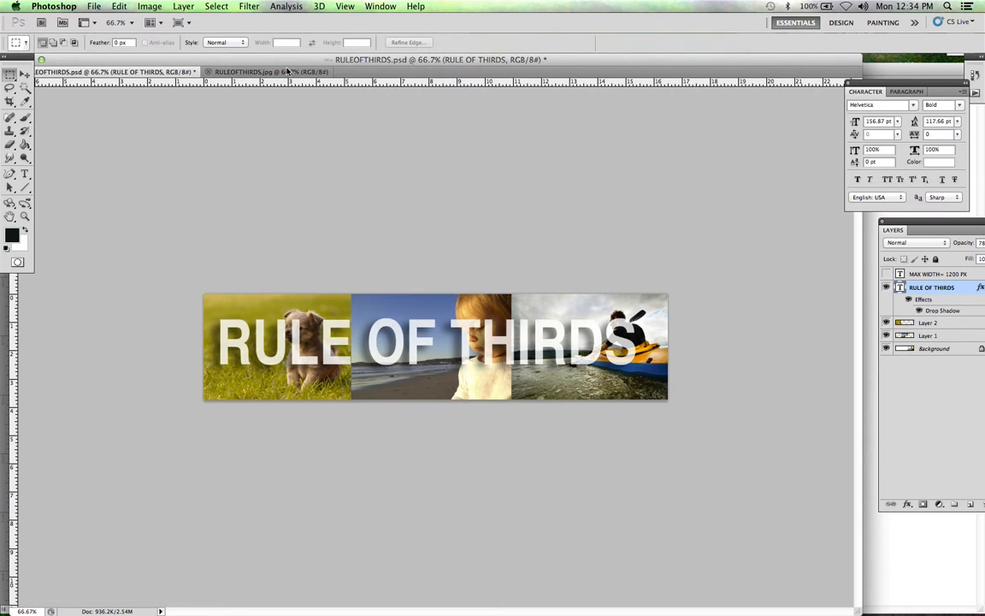
Step: Close the RULEOFTHIRDS.jpg and RULEOFTHIRDS.psd documents, leaving the puppy photo open
click(208, 72)
drag(264, 63, 325, 111)
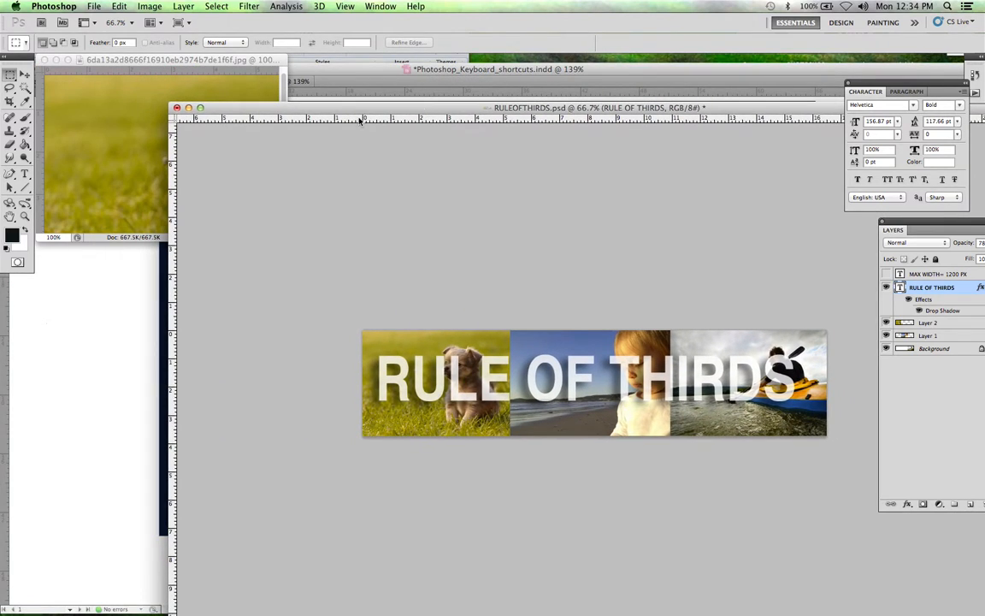
click(177, 109)
click(453, 221)
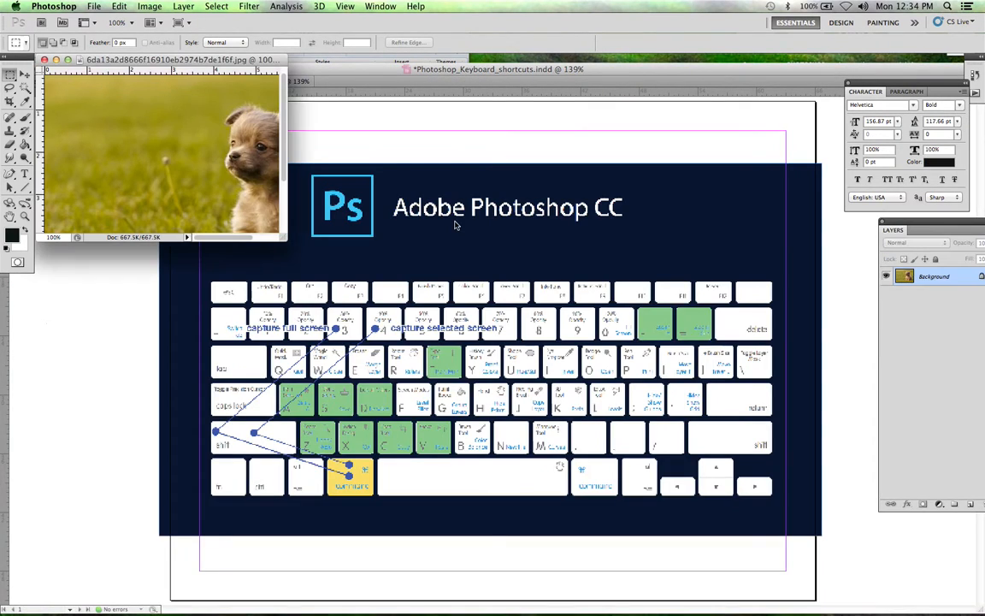
Step: Switch to Finder and open the Compositional Elements folder on the Desktop
mouse_move(77, 611)
click(26, 589)
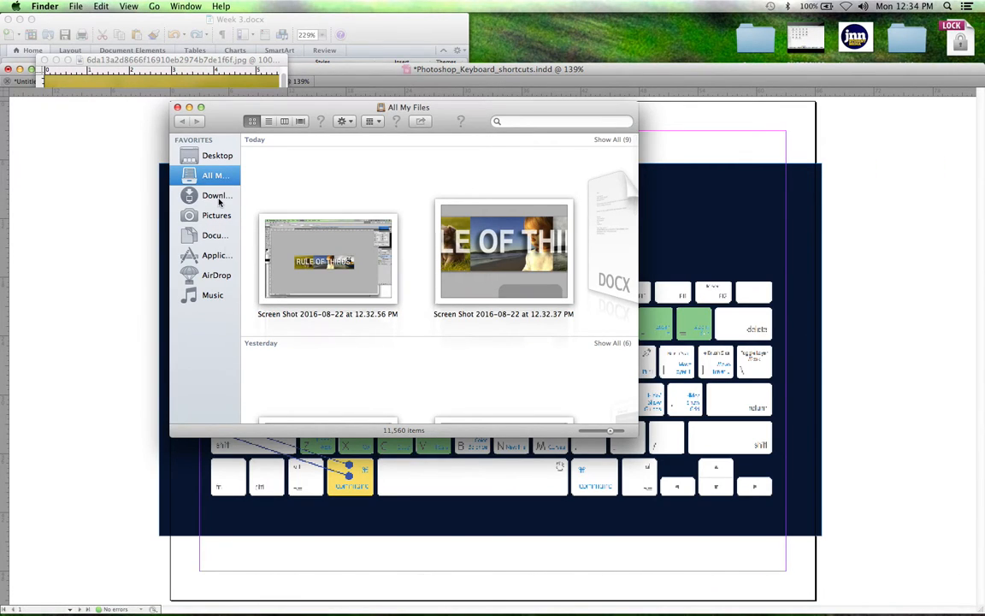
click(214, 155)
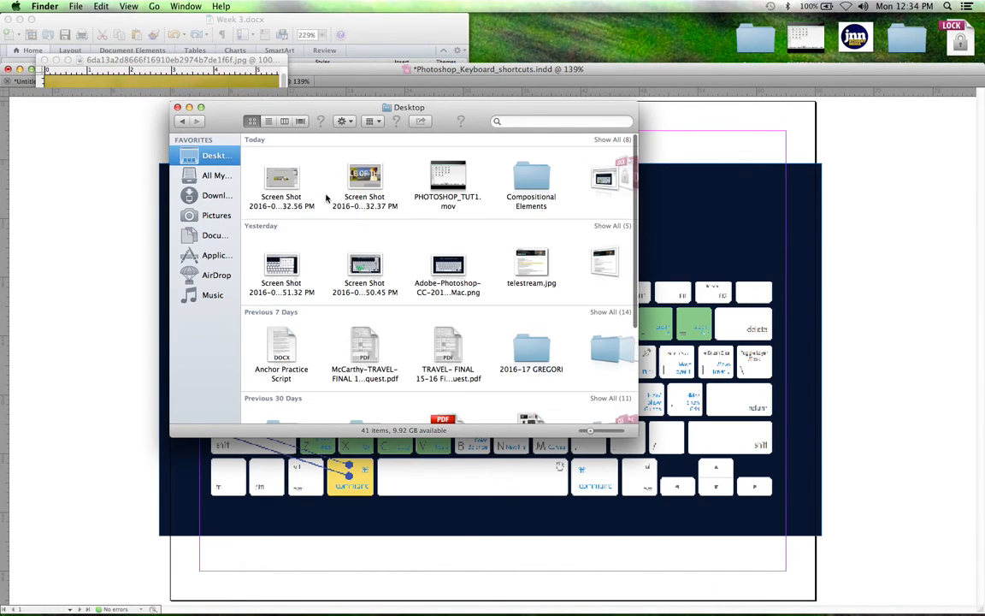
double_click(531, 177)
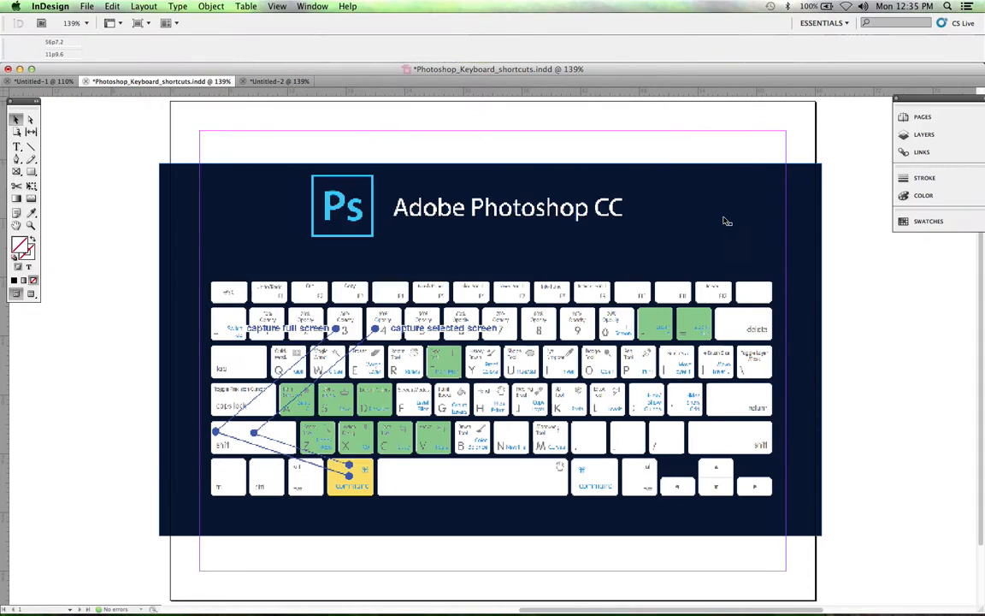
Step: Switch to InDesign and close Photoshop_Keyboard_shortcuts.indd without saving, cancelling the close of Untitled-2
click(725, 220)
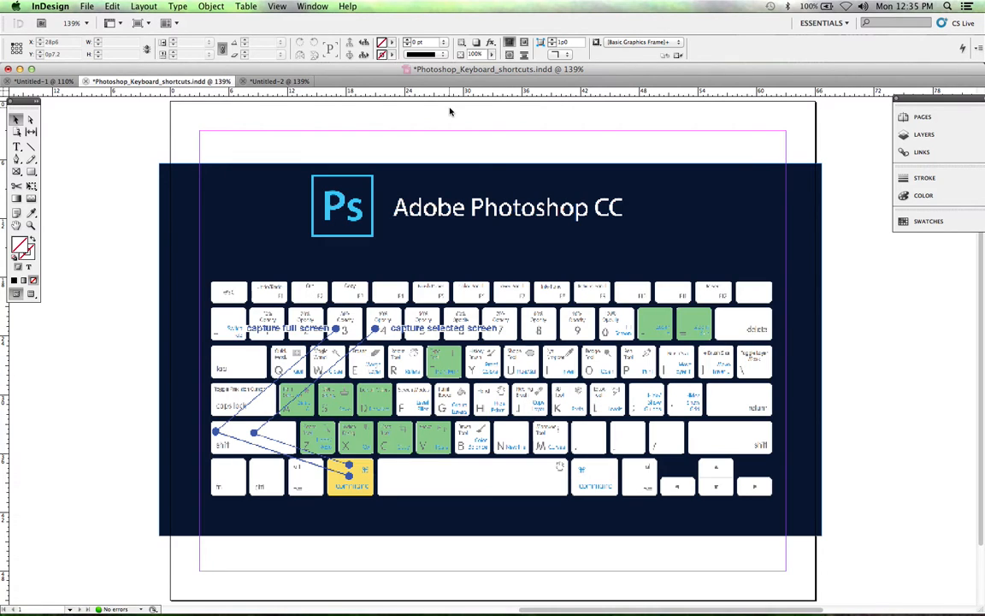
key(super+w)
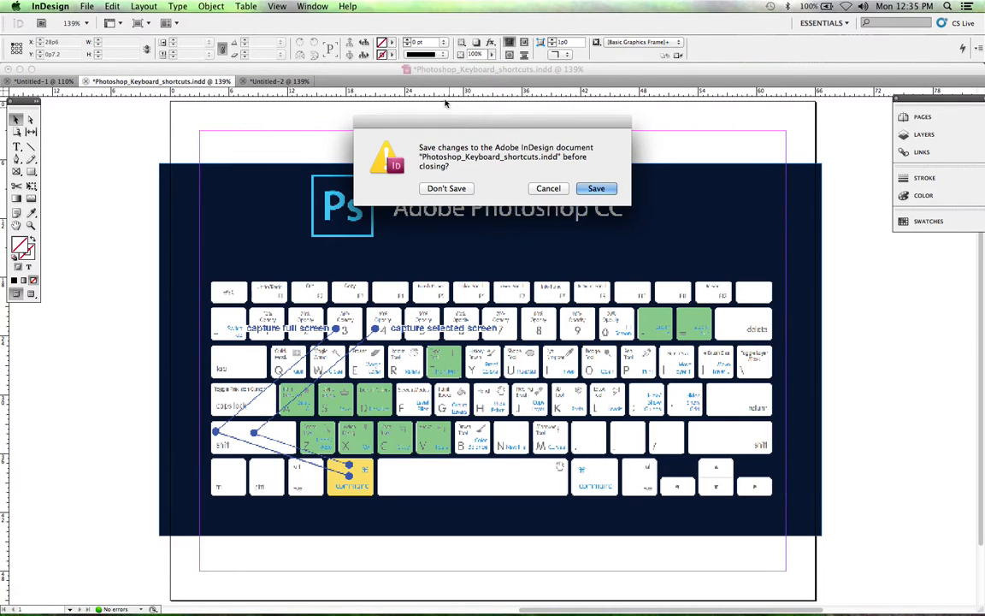
click(441, 189)
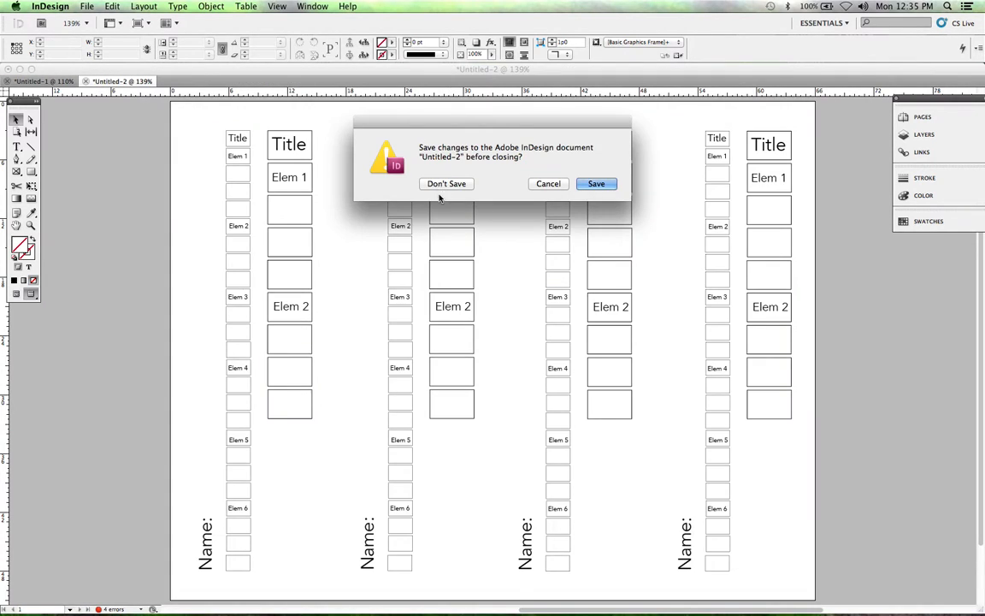
click(554, 187)
Step: Return to Finder, open the RULE OF THIRDS folder and enlarge its window to show all the image files
mouse_move(497, 609)
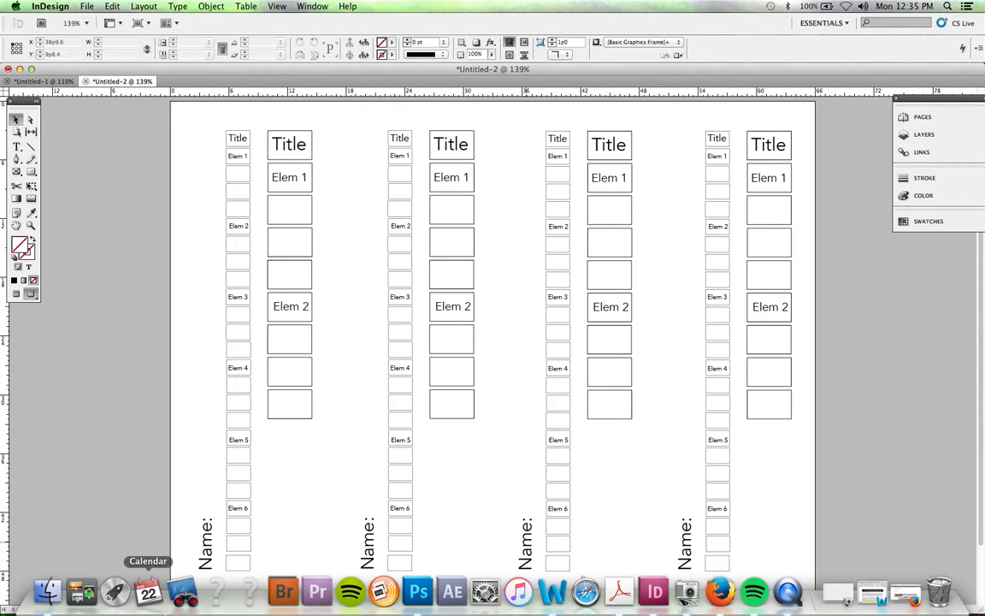
click(48, 593)
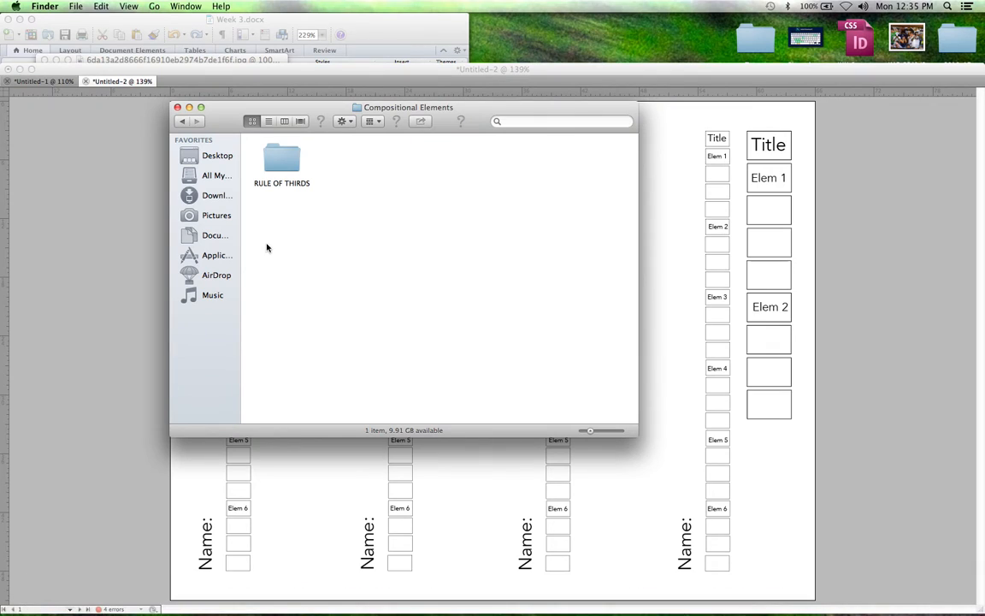
double_click(283, 163)
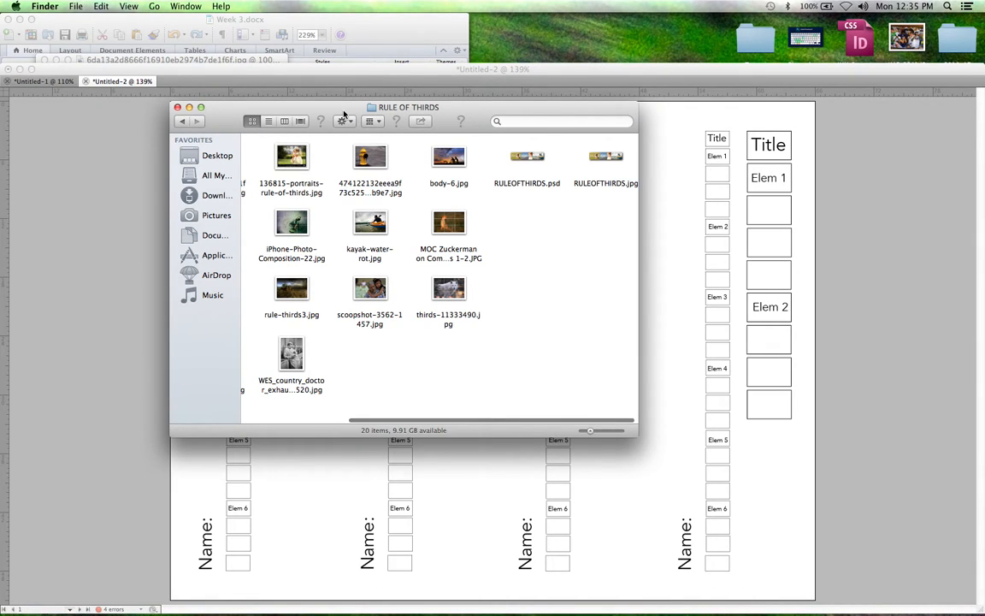
drag(340, 106, 262, 104)
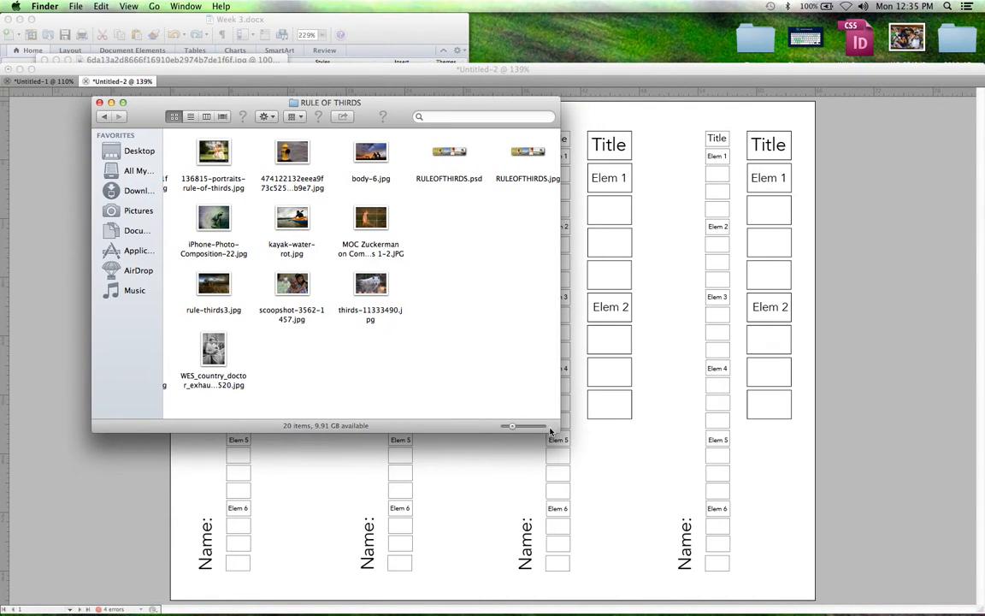
drag(555, 433, 976, 541)
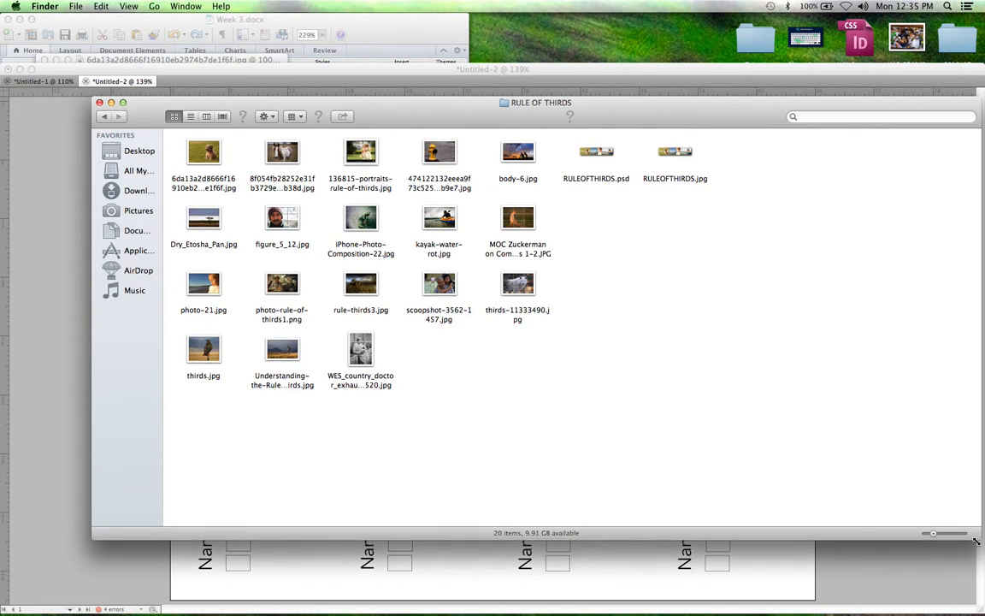
mouse_move(687, 590)
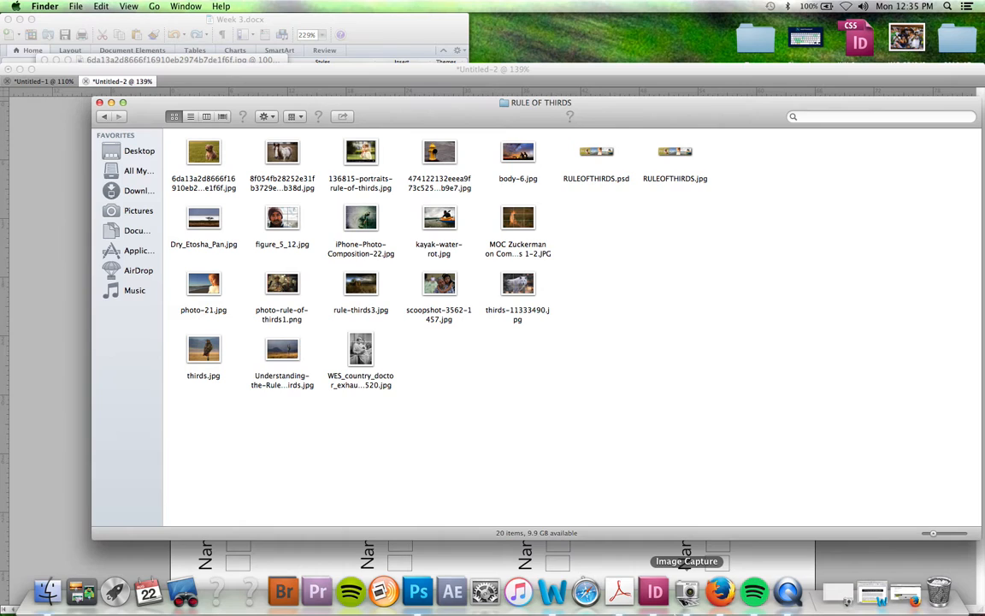
click(418, 592)
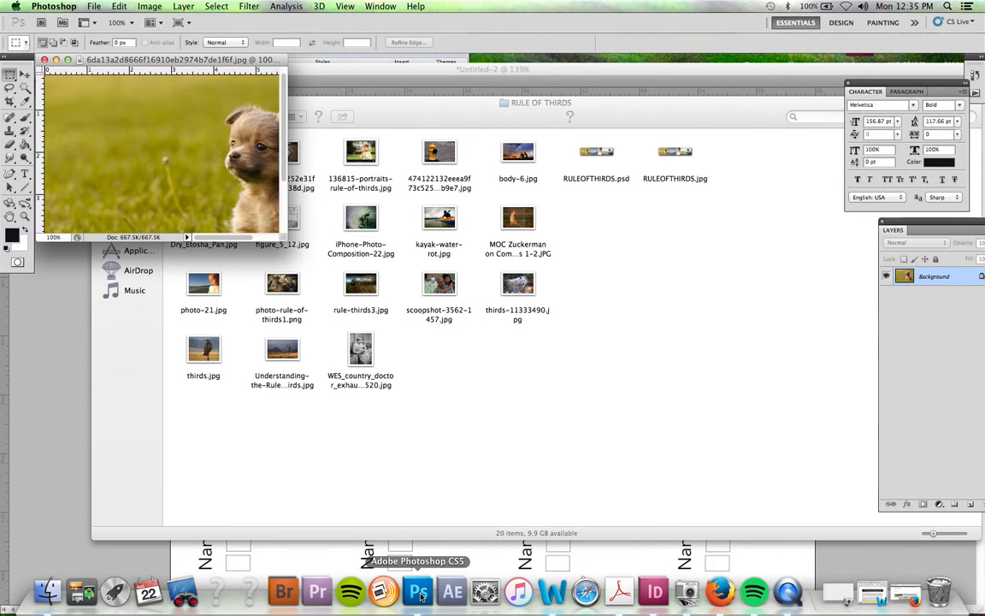
click(93, 6)
mouse_move(286, 6)
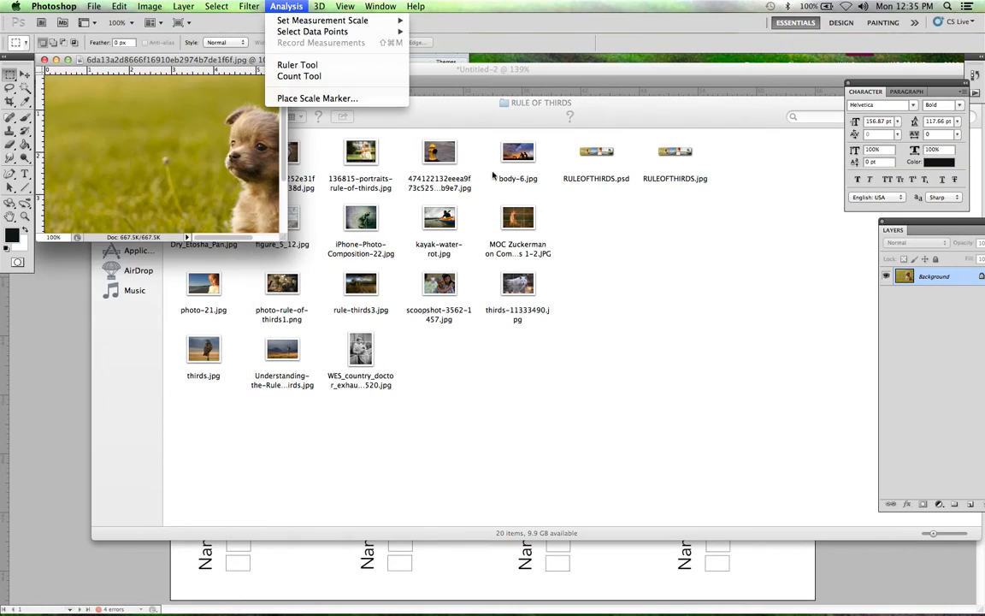
click(609, 411)
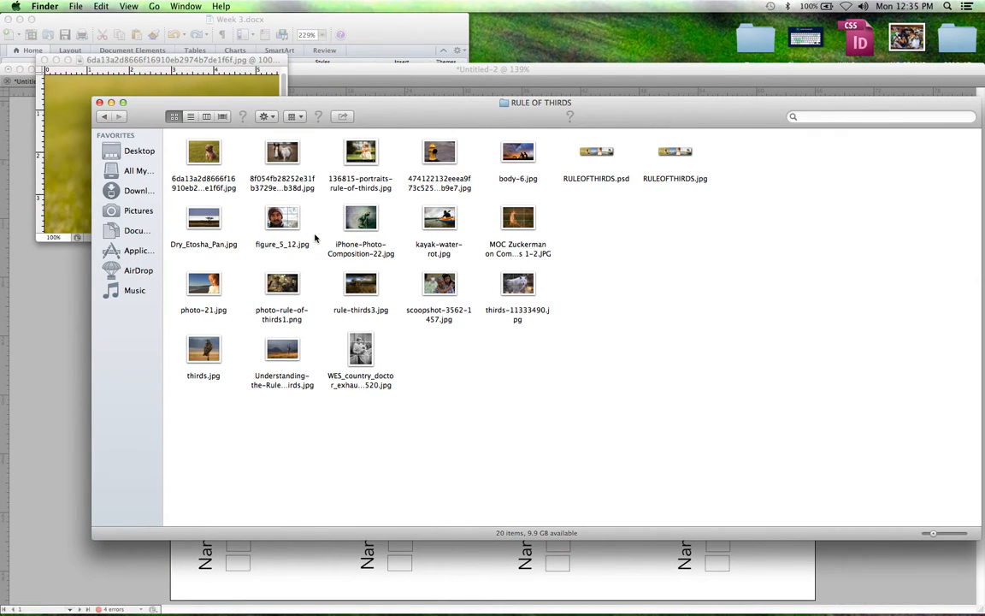
Step: Open thirds-11333490.jpg from the folder in Photoshop, close it again and return to Finder
click(520, 285)
drag(520, 286, 420, 596)
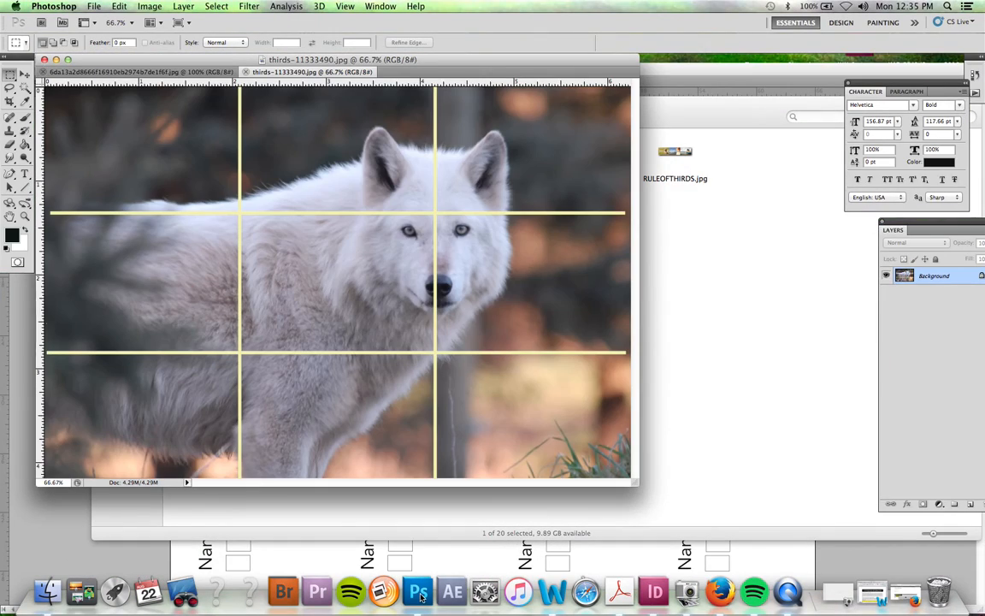
click(245, 72)
click(716, 298)
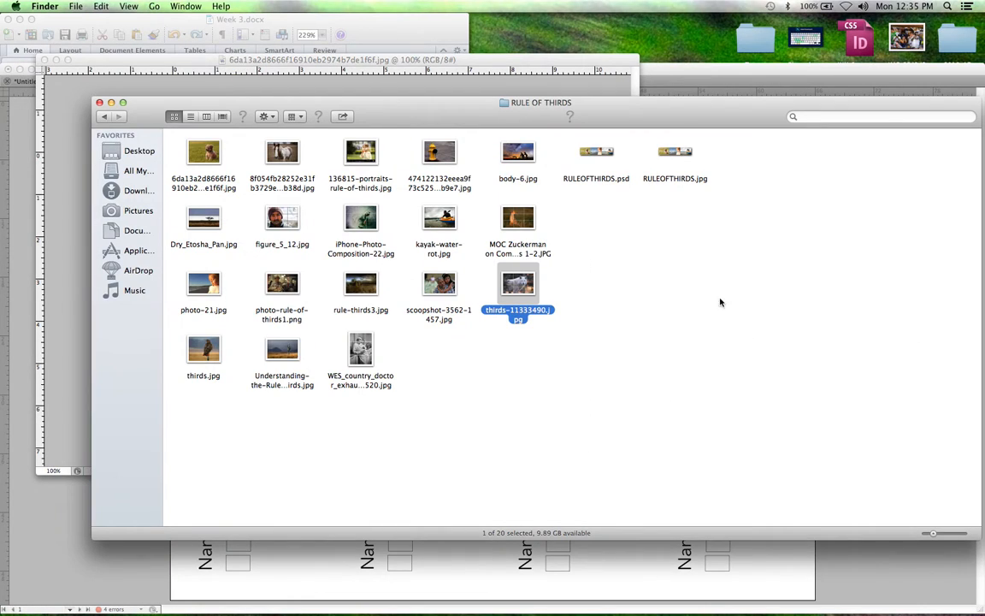
Step: Open the yellow fire hydrant photo and rule-thirds3.jpg from the RULE OF THIRDS folder in Photoshop
click(438, 157)
drag(438, 156, 415, 601)
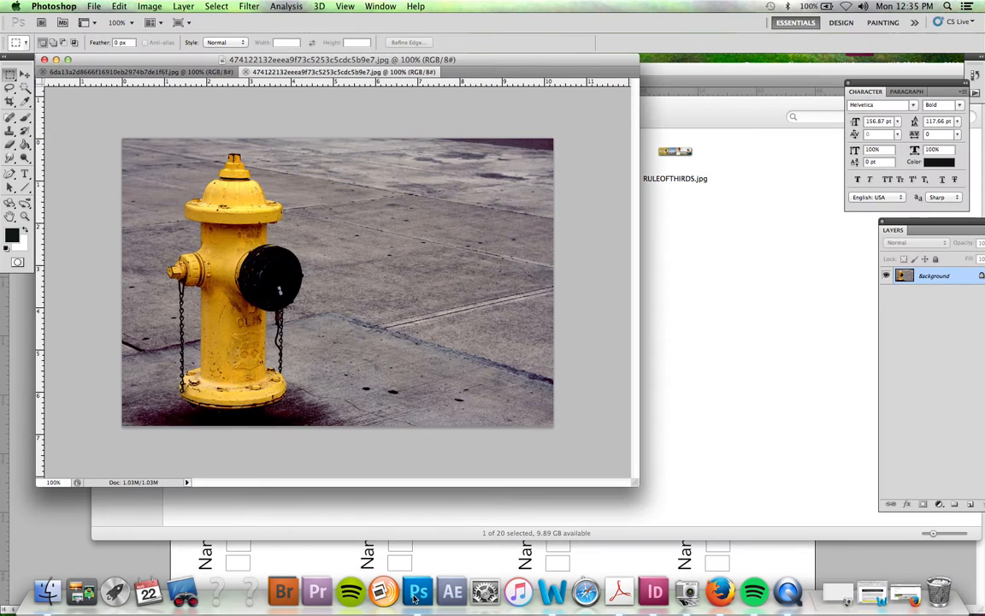
click(781, 439)
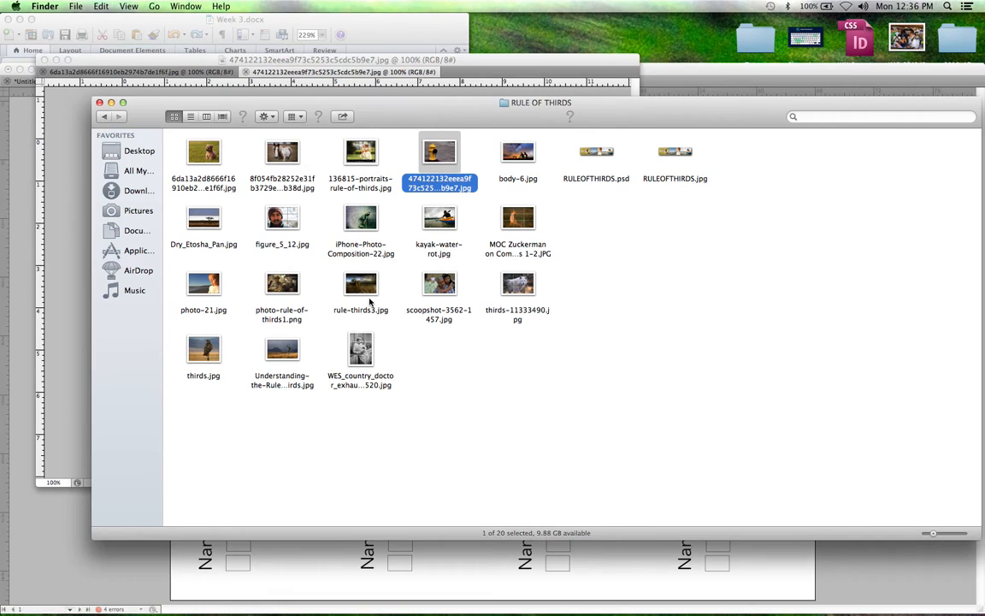
drag(369, 289, 419, 591)
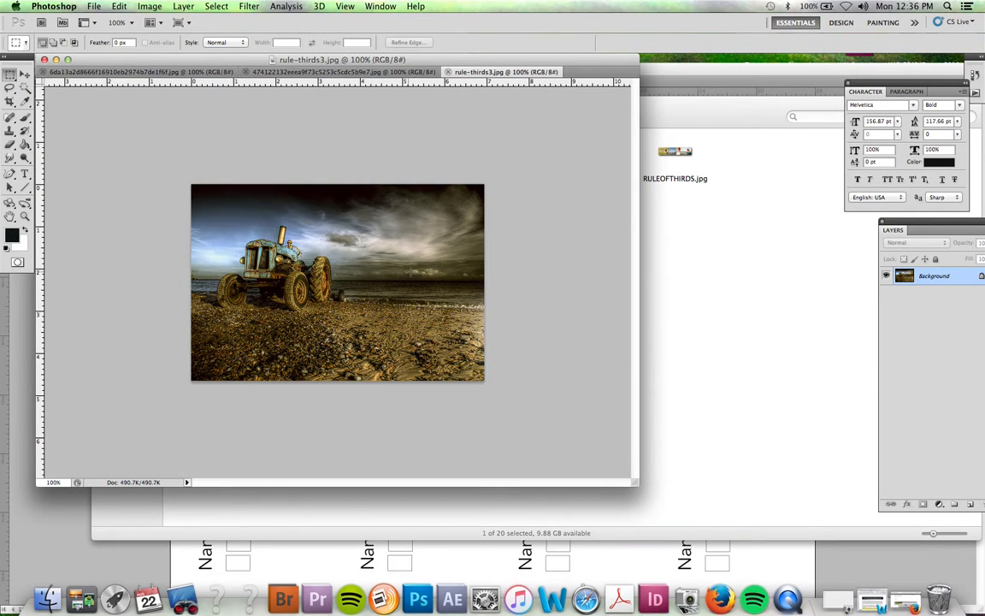
Step: Review the hydrant, puppy and tractor photos in turn, repositioning the document window
drag(527, 60, 580, 151)
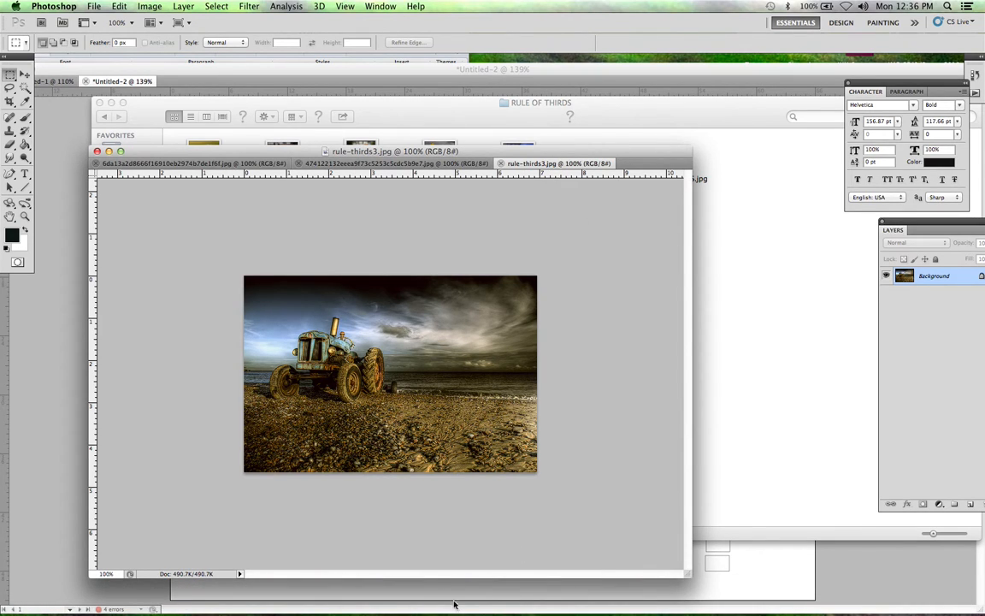
click(426, 163)
click(218, 164)
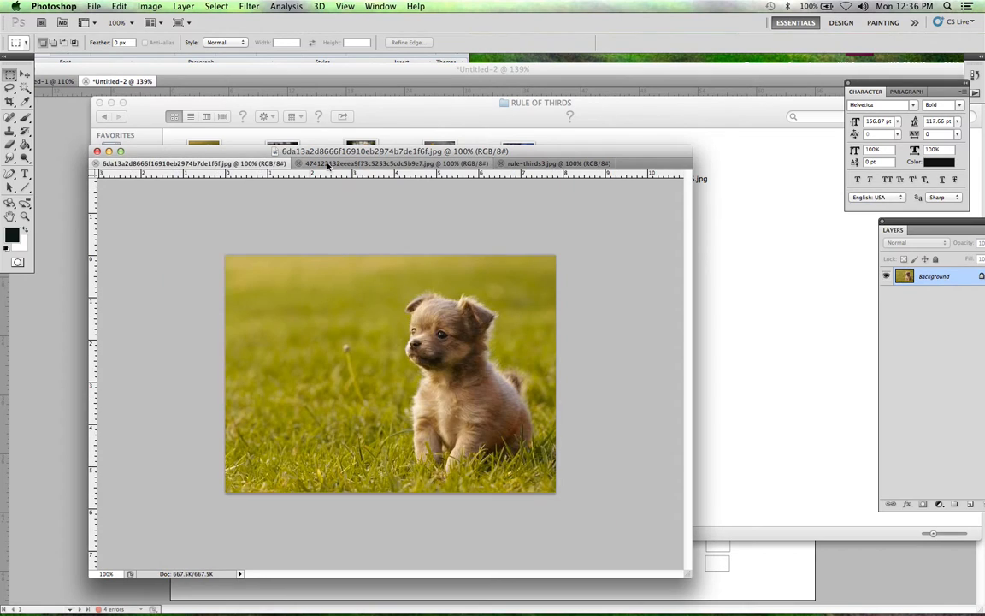
click(393, 163)
click(540, 164)
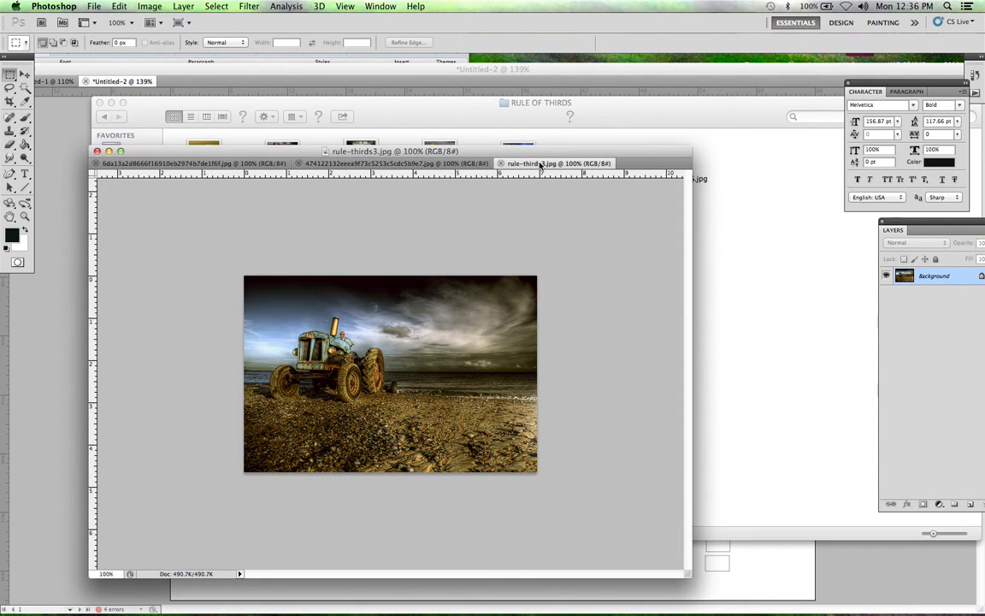
drag(538, 152, 472, 87)
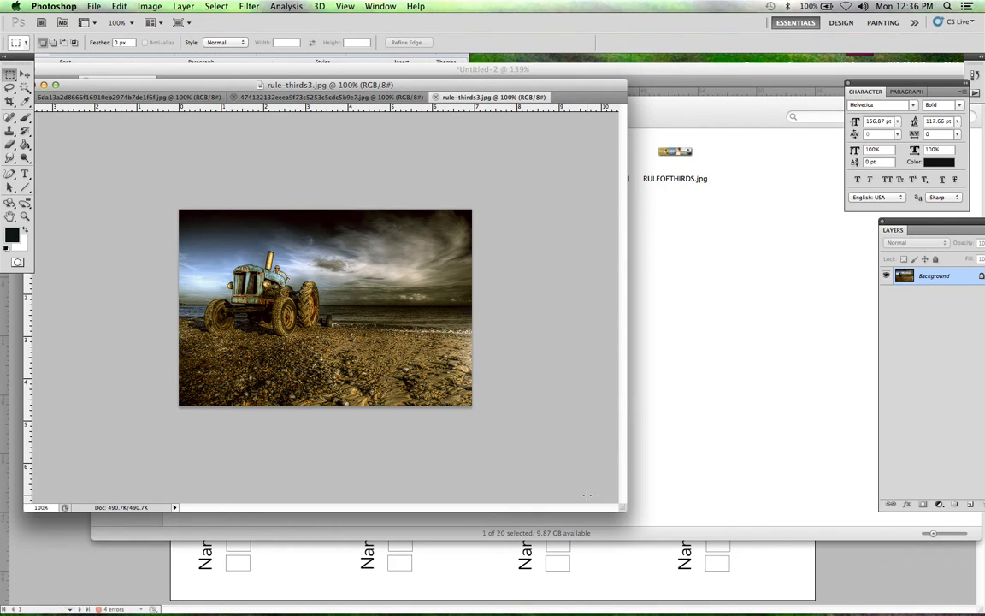
Step: Open the settings for a new document
click(94, 7)
click(99, 20)
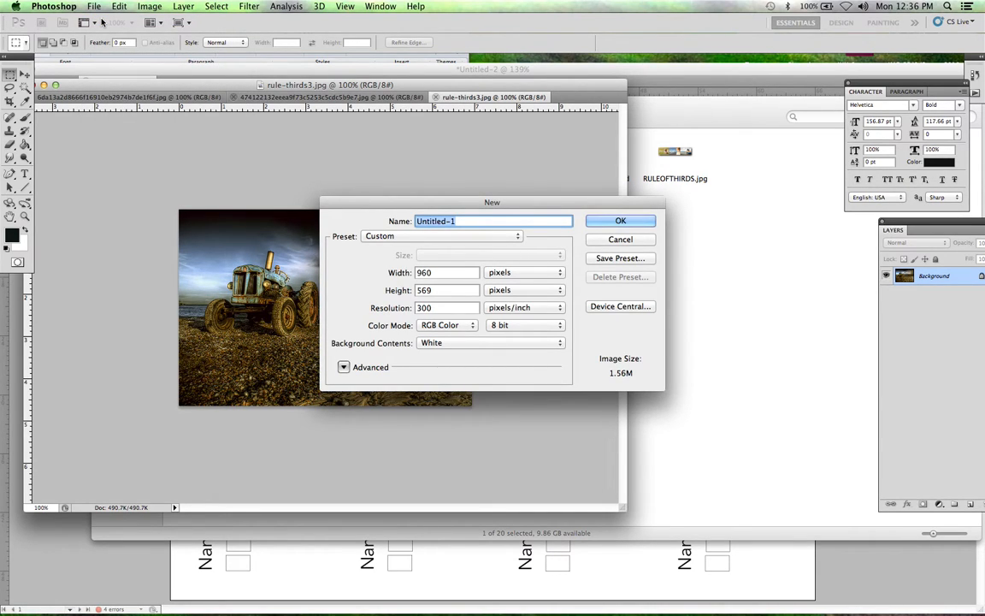
Step: Switch the new document's dimension units to inches and back to pixels
click(544, 272)
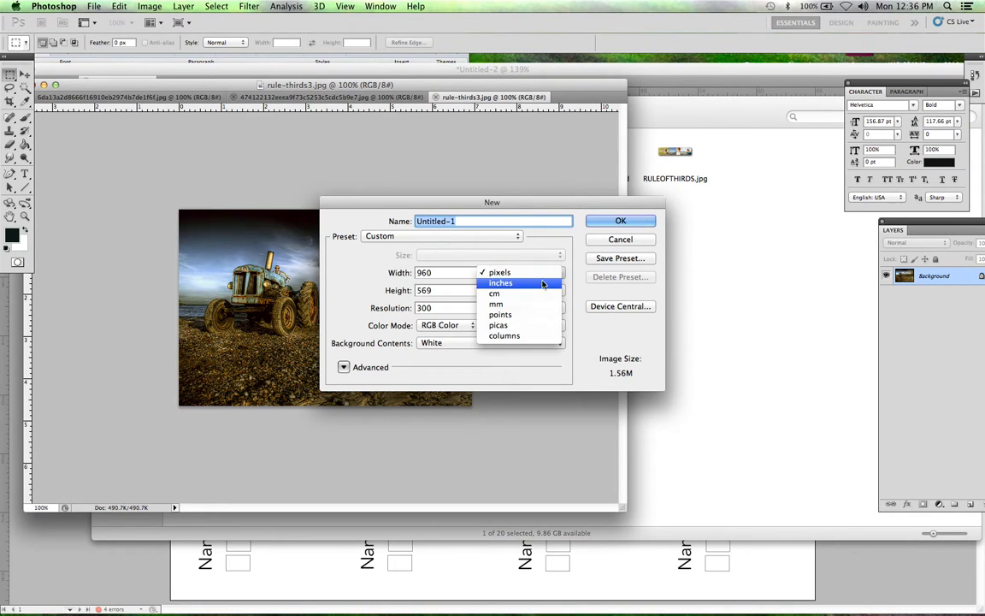
click(543, 283)
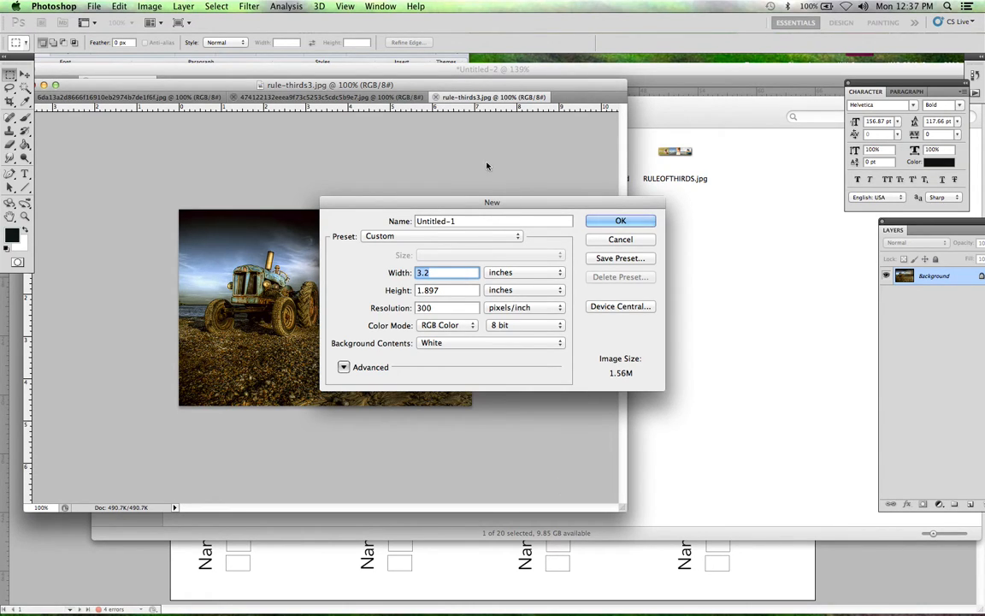
click(508, 274)
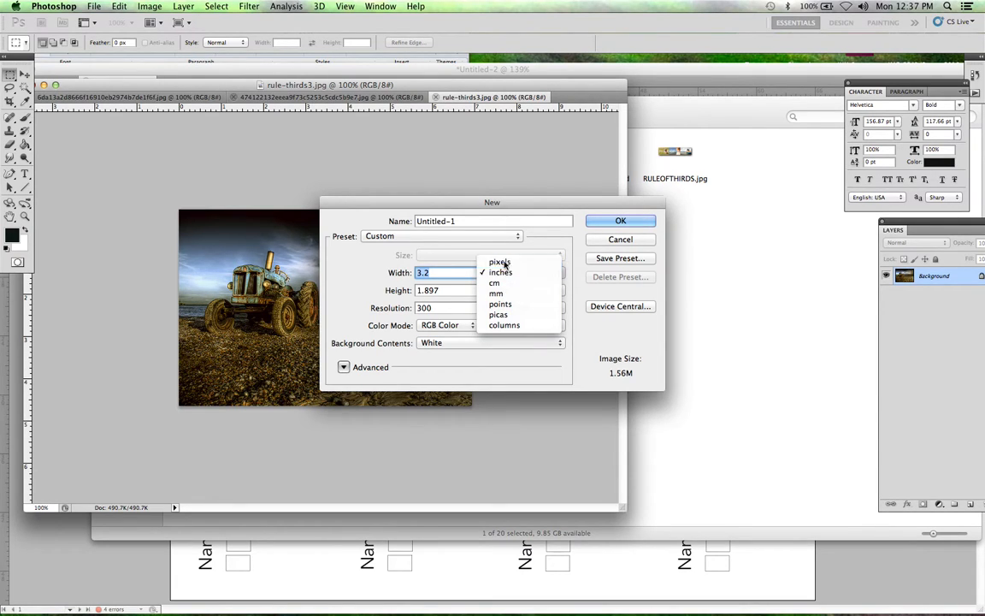
click(505, 263)
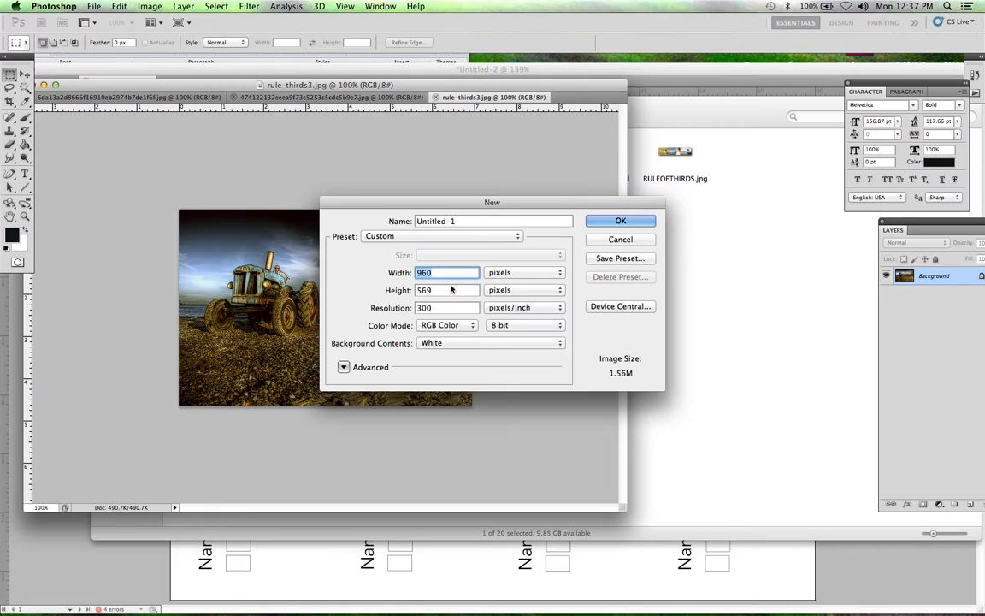
Step: Create the new document at 1200 pixels wide by 250 pixels high and enlarge its window to show the whole canvas
text(1200)
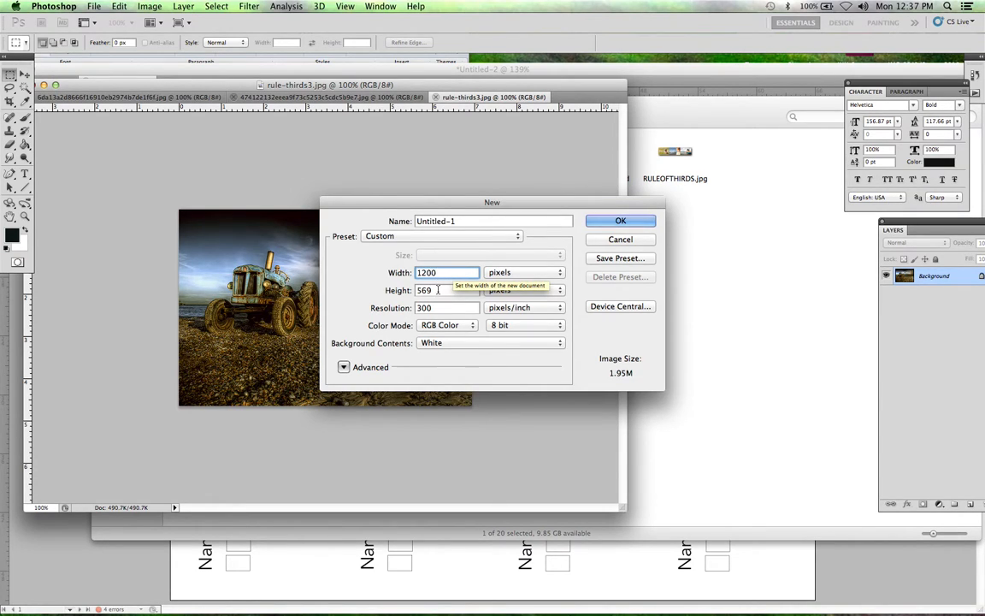
key(Tab)
text(25)
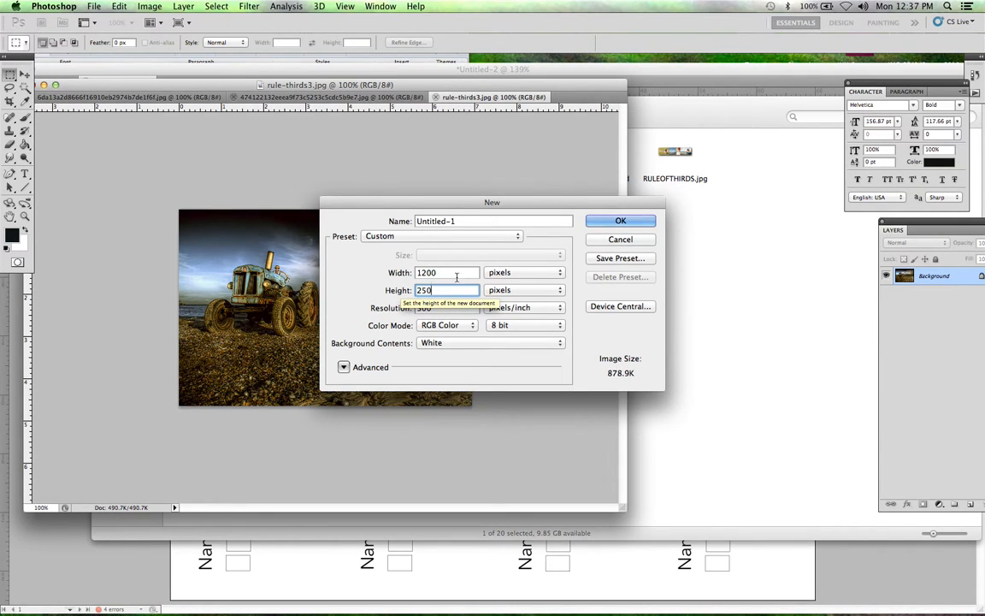
click(615, 219)
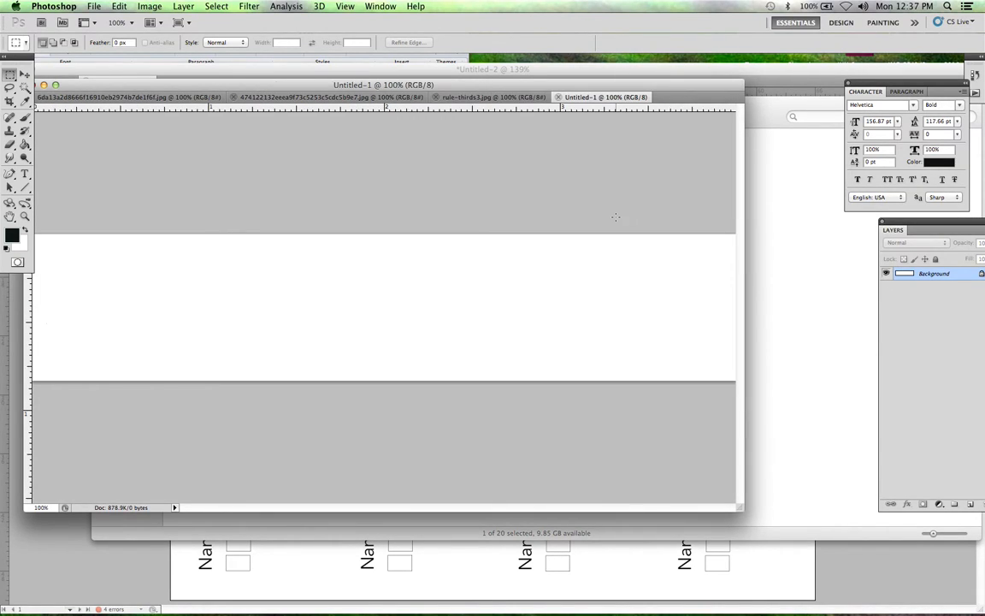
drag(738, 507, 835, 531)
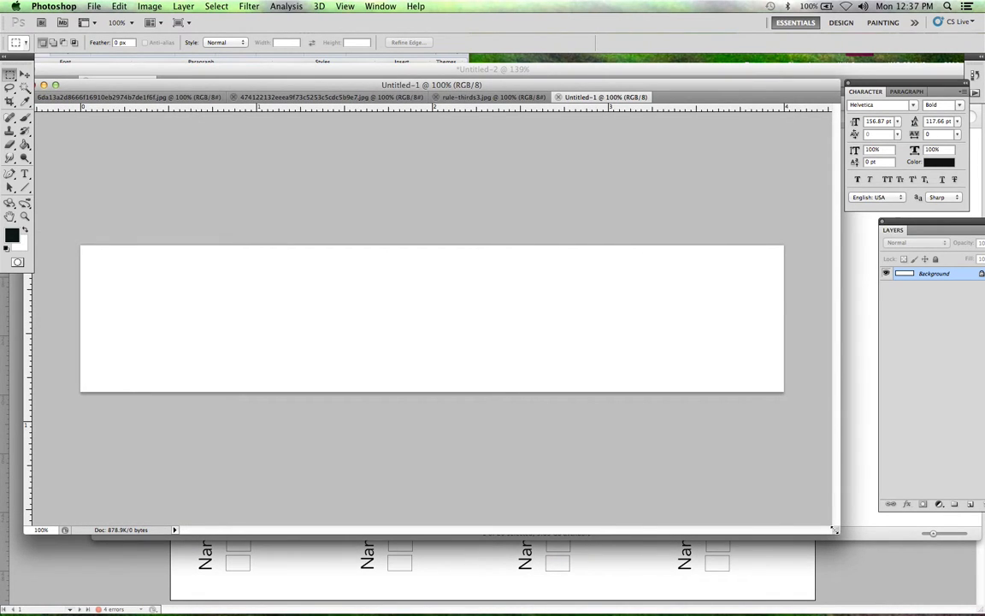
Step: Set the banner view to 66.7% and enlarge its window to show the whole canvas
key(super+minus)
key(super+minus)
key(super+minus)
key(super+minus)
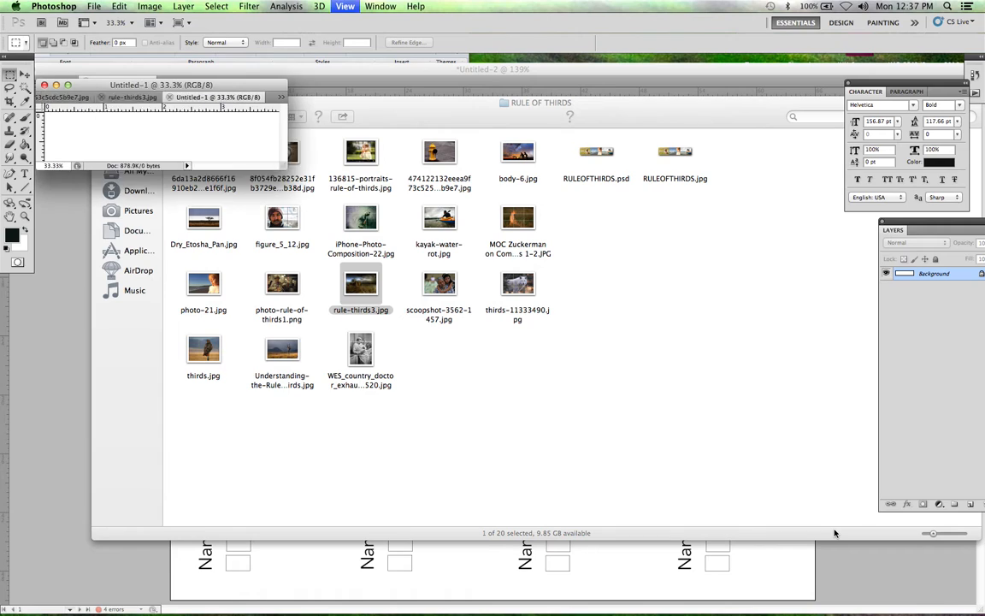
key(super+plus)
key(super+plus)
key(super+plus)
key(super+plus)
key(super+plus)
key(super+minus)
key(super+minus)
key(super+minus)
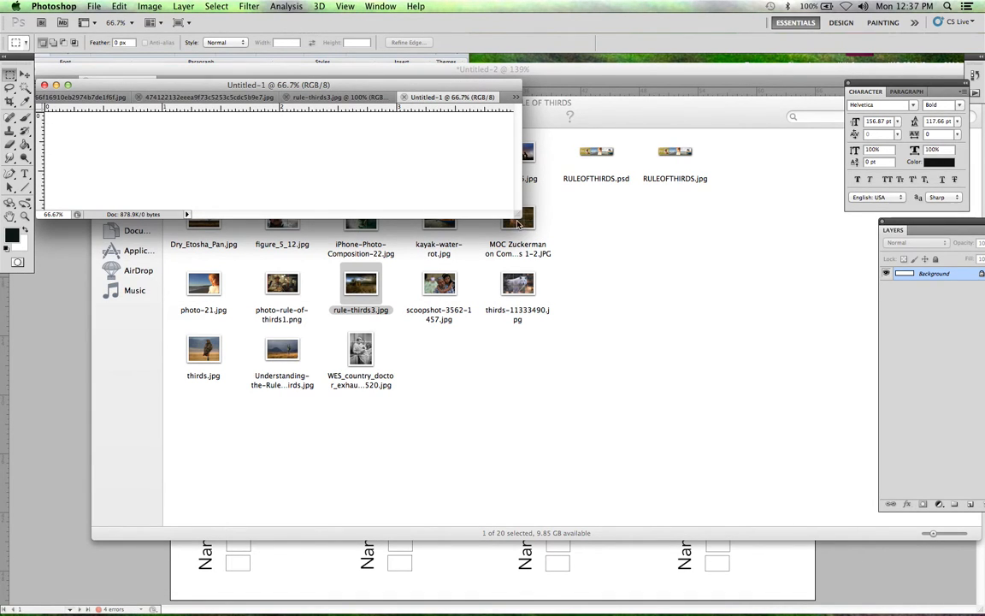
drag(517, 215, 739, 337)
Step: Detach the blank banner document into its own floating window and place it below the tractor photo
drag(326, 85, 377, 140)
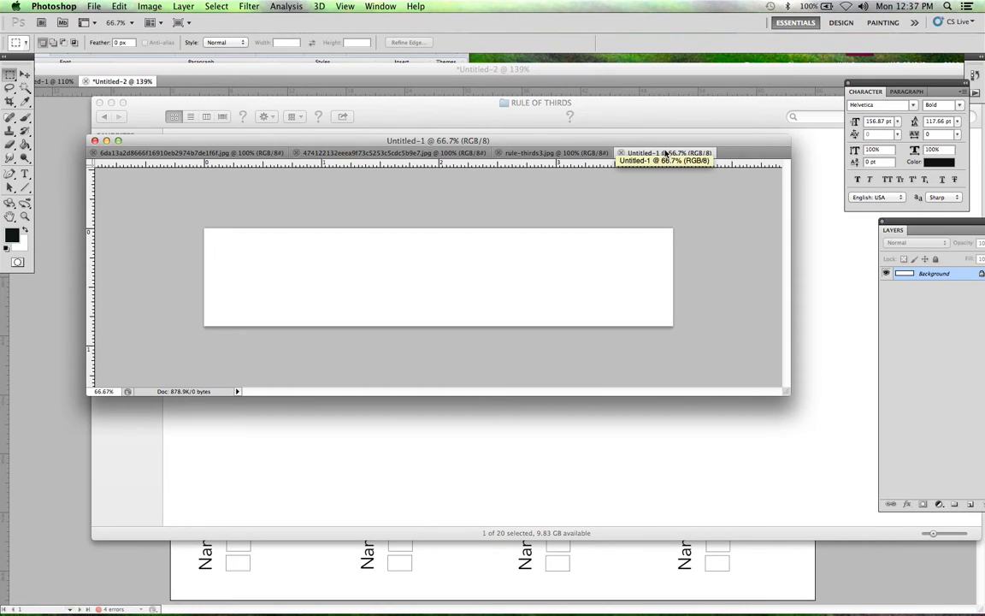
drag(665, 154, 126, 339)
drag(244, 330, 248, 408)
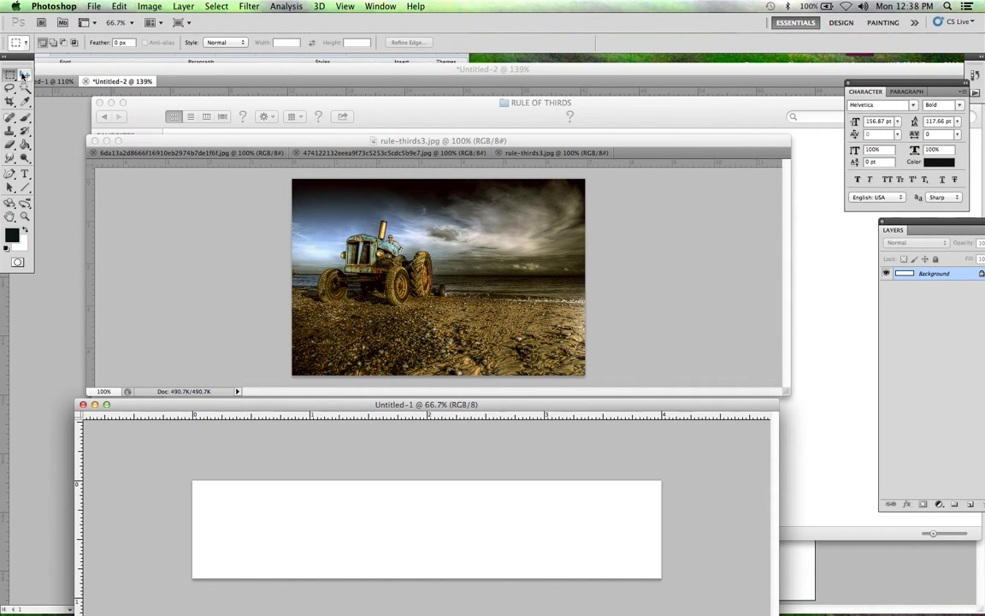
key(super+h)
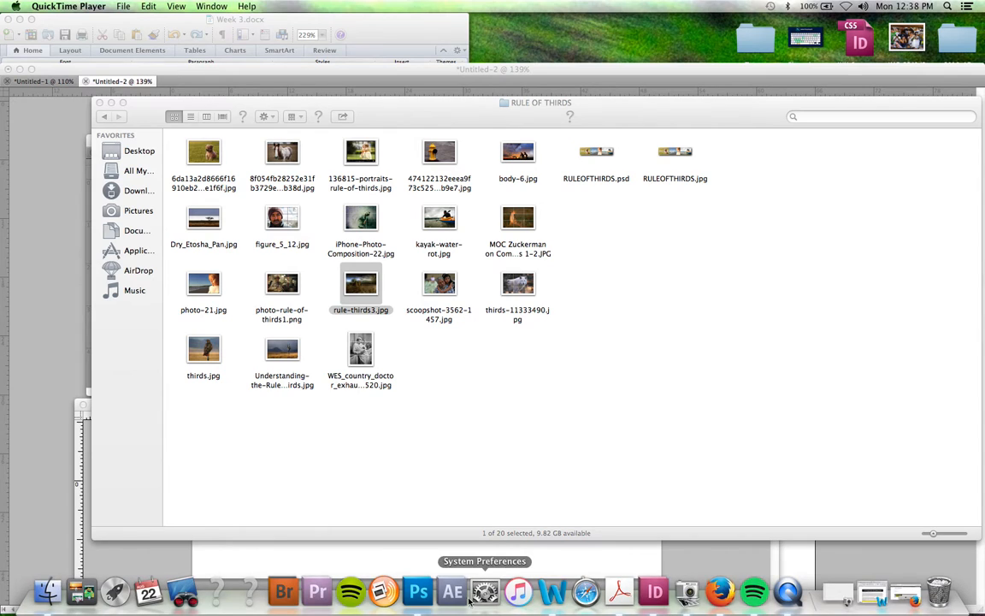
click(413, 590)
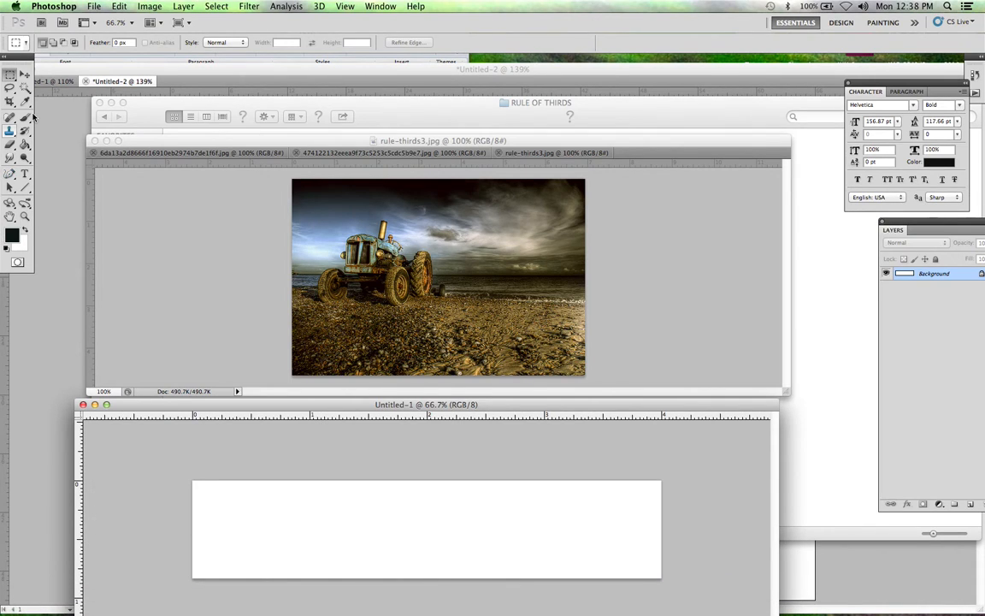
Step: Copy the tractor photo into the banner with the Move tool, then reposition and enlarge the banner window
click(26, 74)
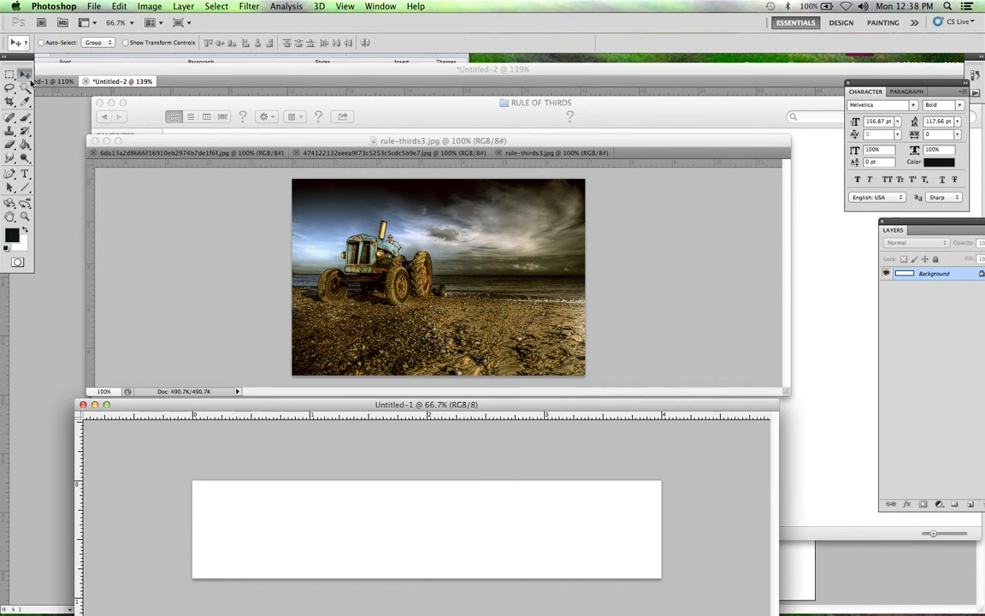
click(370, 248)
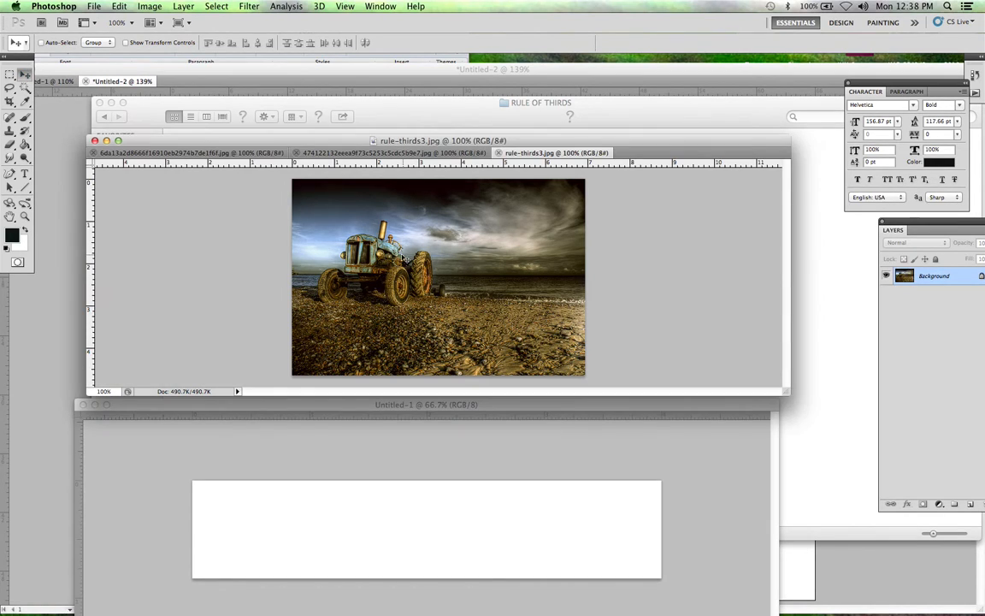
drag(403, 255, 526, 514)
drag(541, 405, 484, 214)
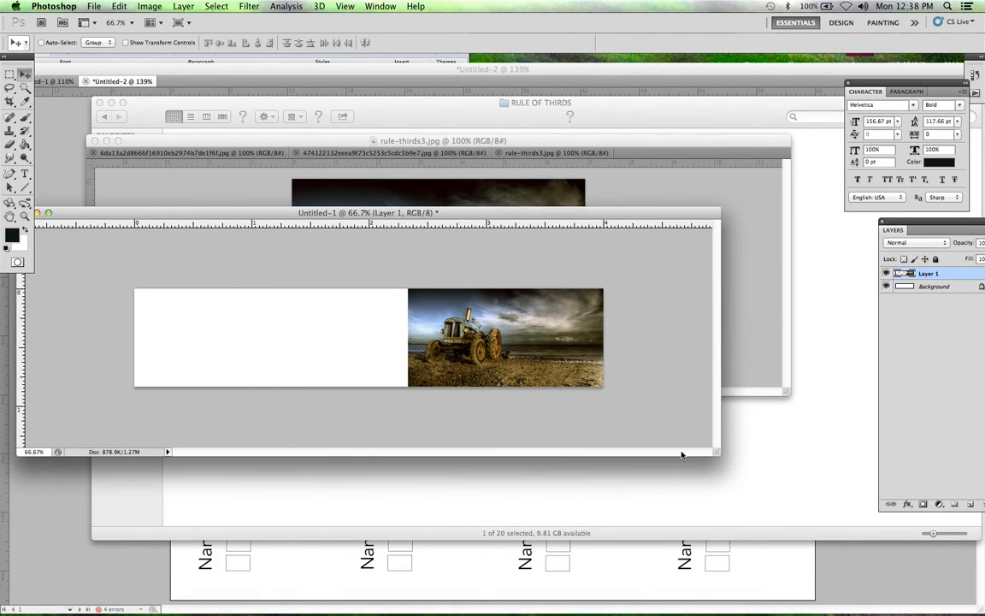
drag(716, 453, 744, 521)
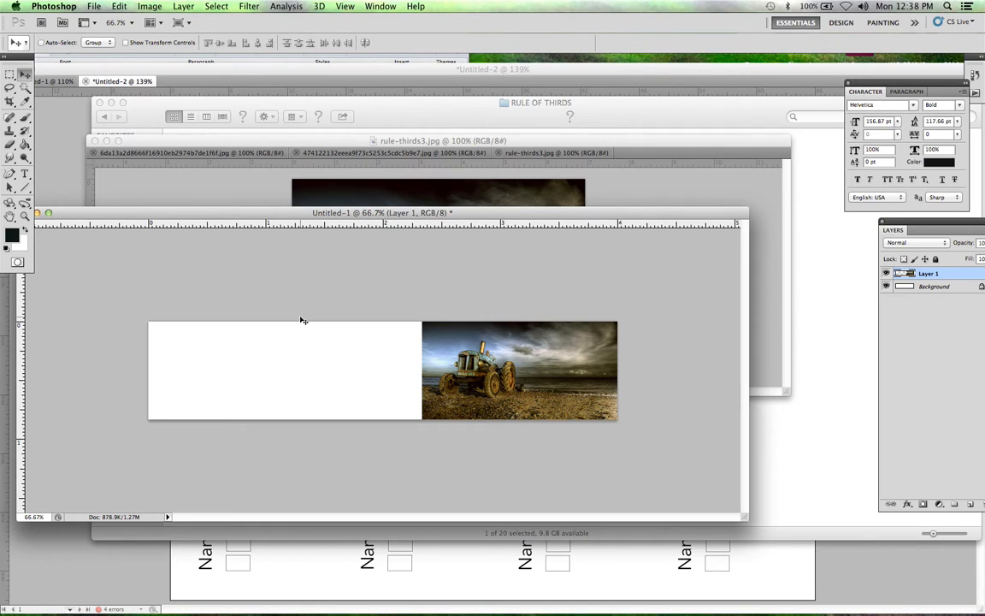
Step: Free-transform the tractor photo to about 89% width and 90% height, trying and undoing a squeezed width
key(super+t)
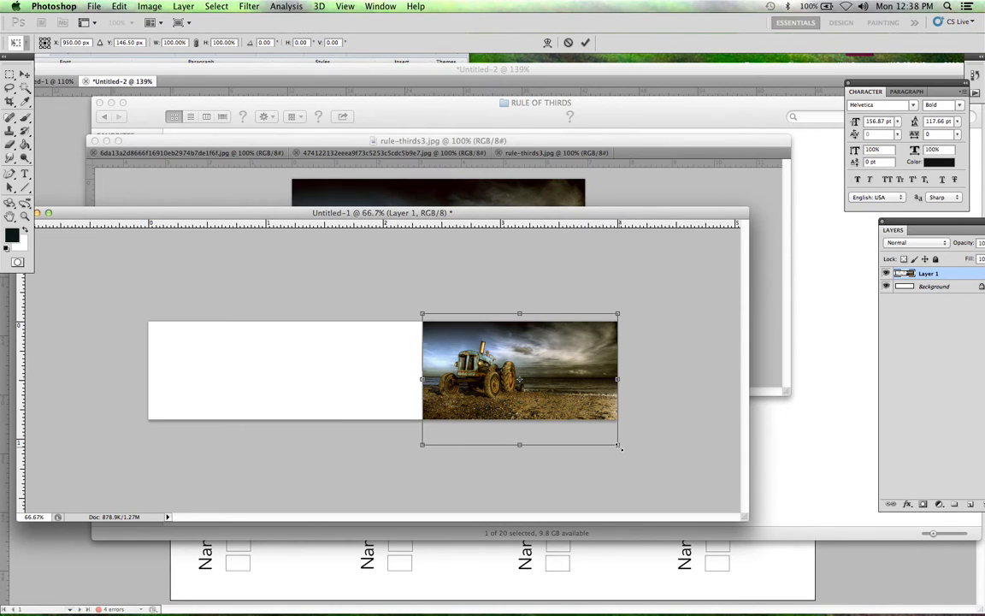
drag(617, 444, 488, 454)
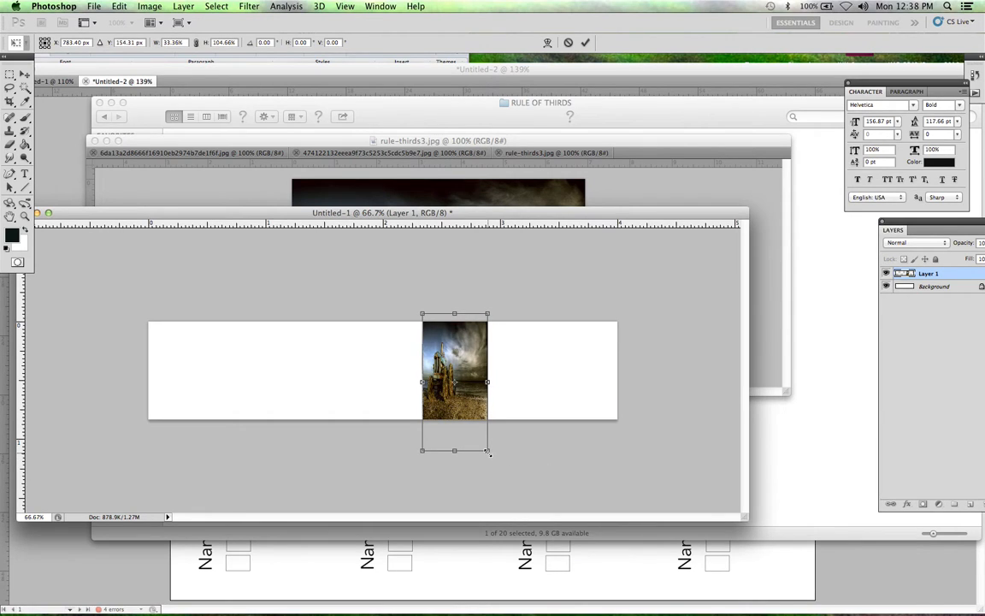
drag(488, 453, 596, 434)
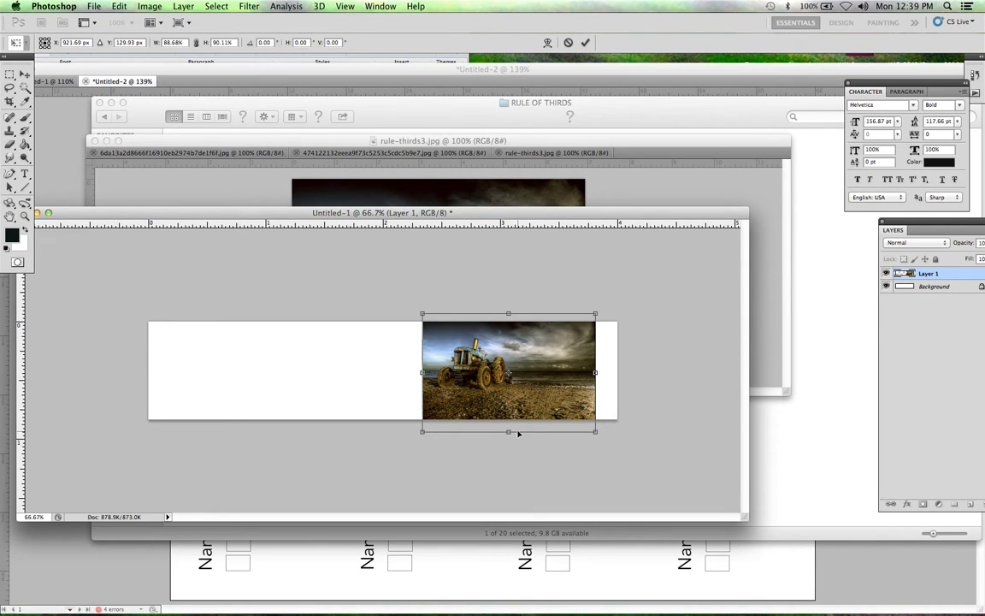
drag(596, 374, 466, 374)
key(ctrl+z)
Step: Scale the tractor photo to about 74% width and 75% height, apply it, and move the photo flush with the banner's right end
drag(594, 432, 530, 488)
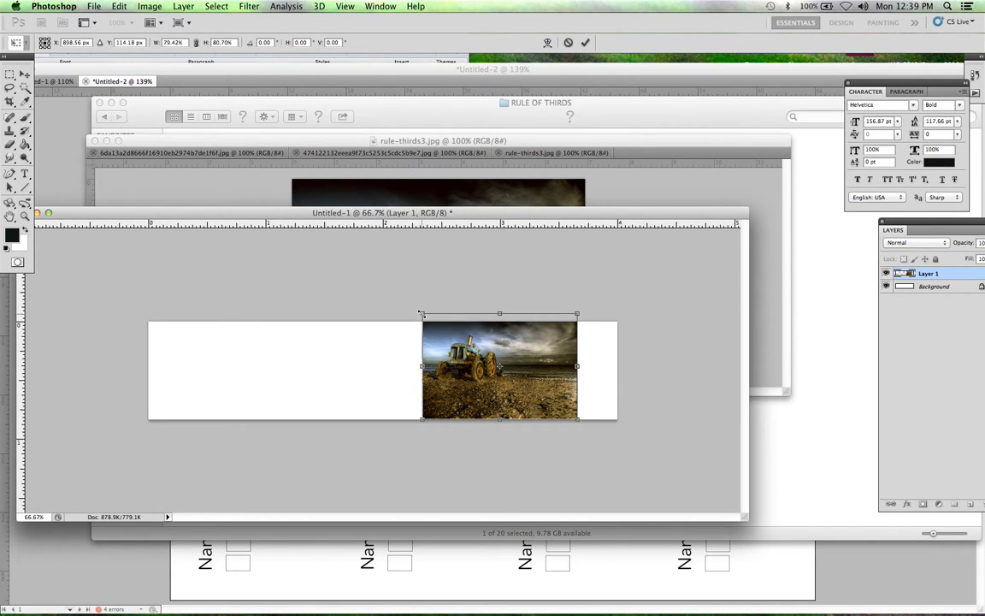
drag(420, 314, 442, 305)
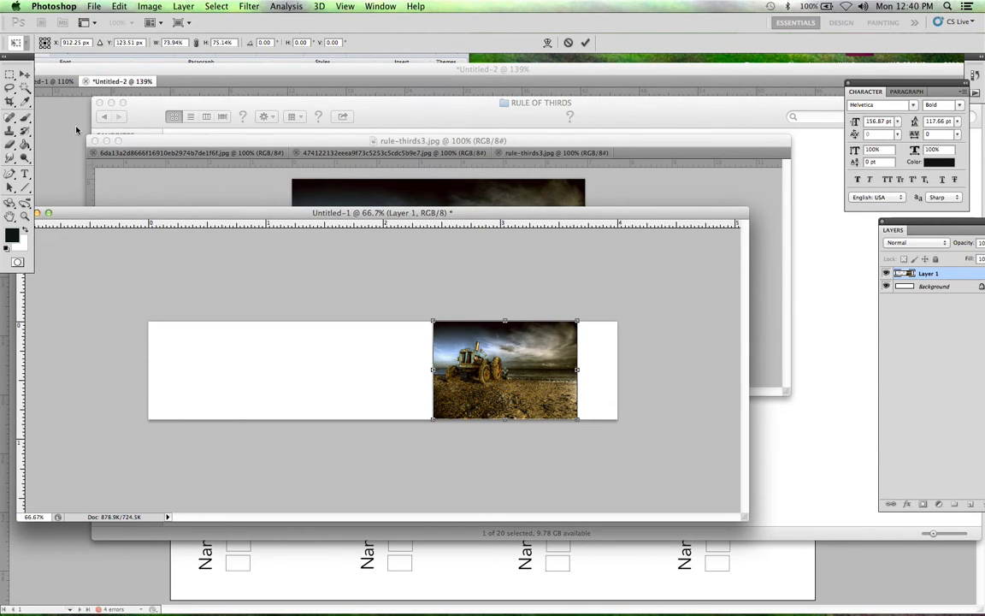
click(25, 74)
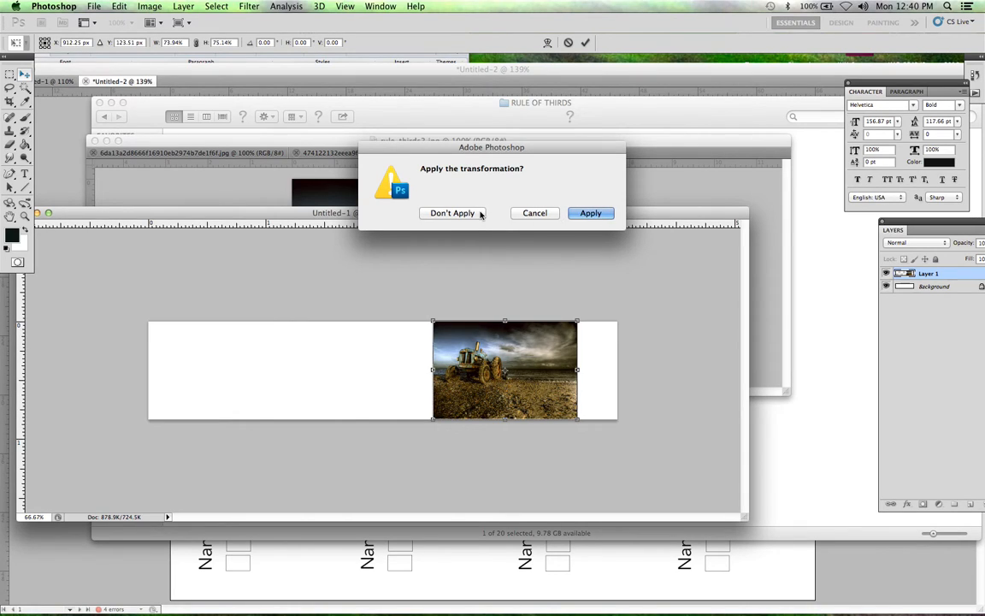
click(590, 213)
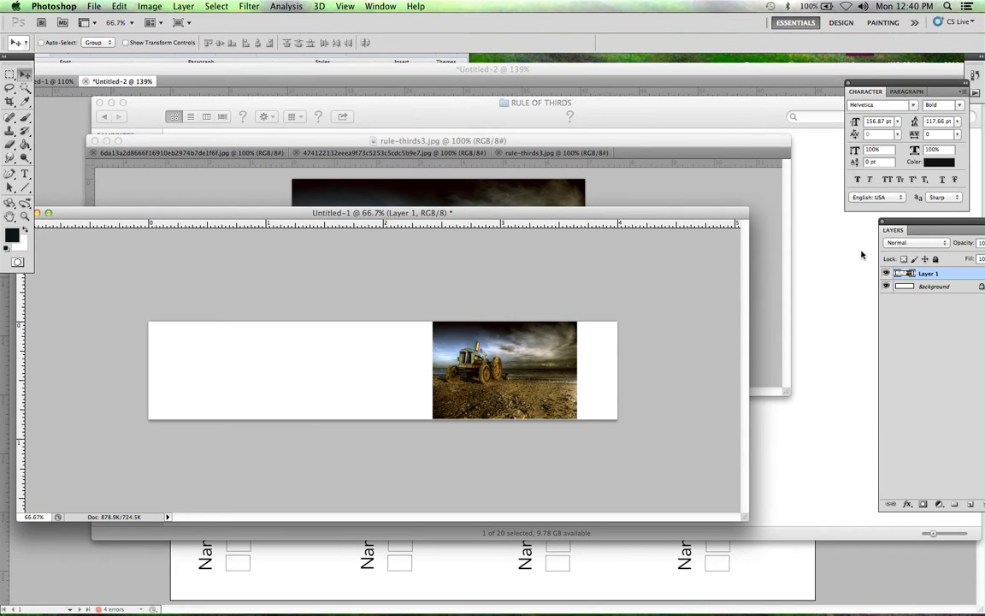
drag(913, 224, 838, 217)
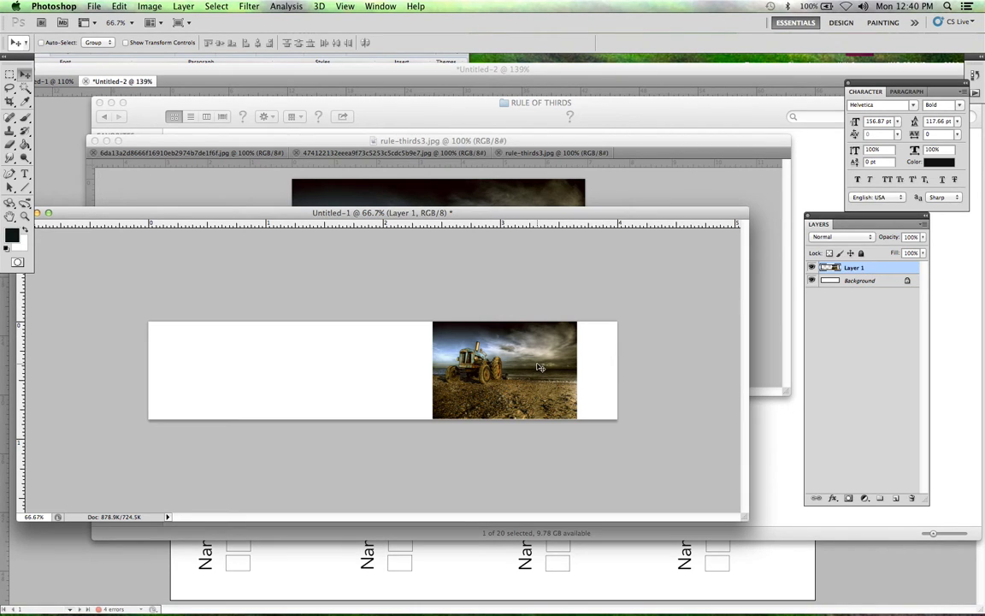
drag(540, 367, 580, 368)
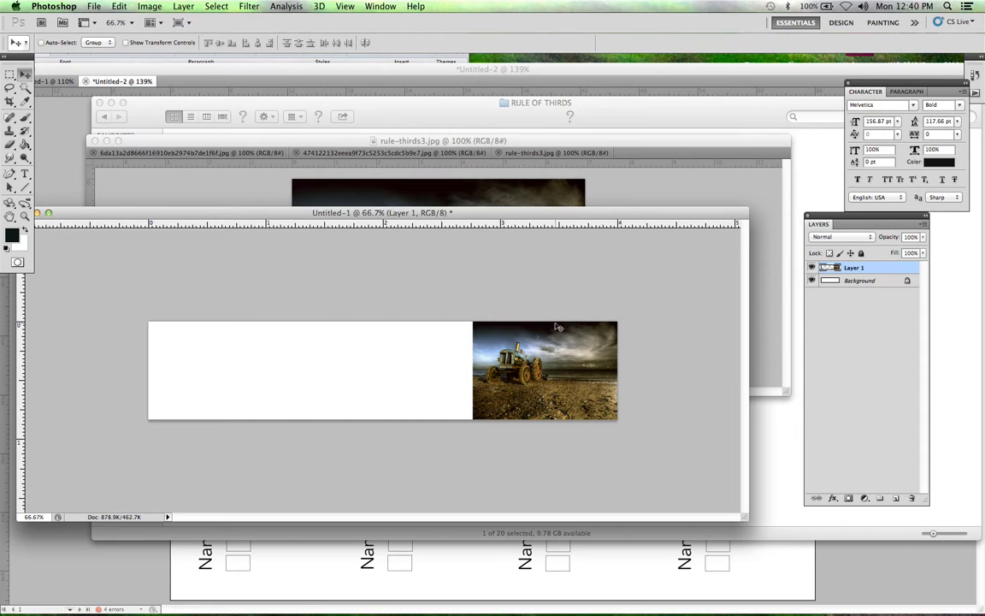
Step: Copy the yellow hydrant photo from its document into the banner
click(412, 157)
click(412, 157)
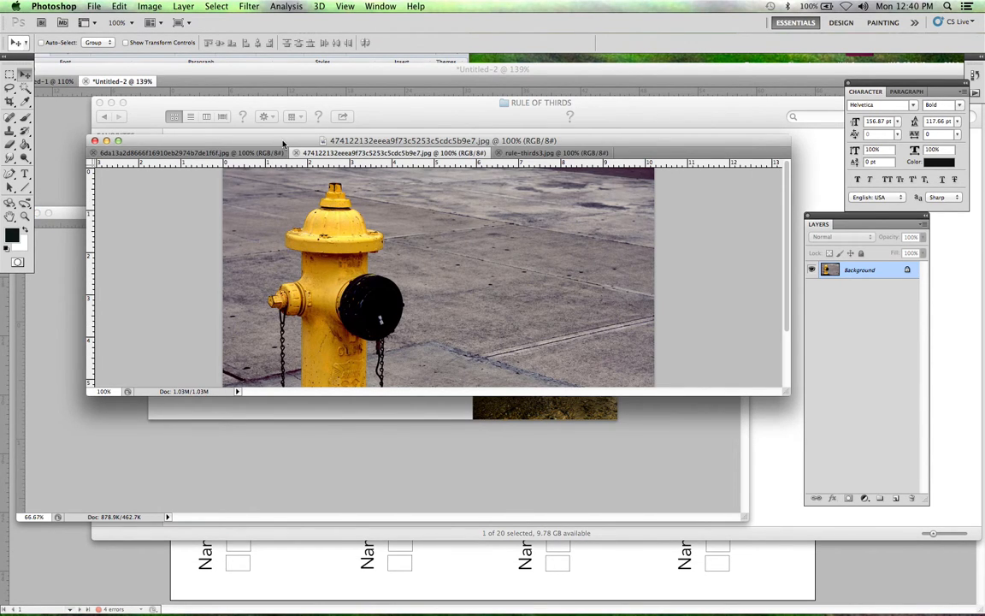
drag(283, 143, 254, 74)
drag(304, 382, 422, 329)
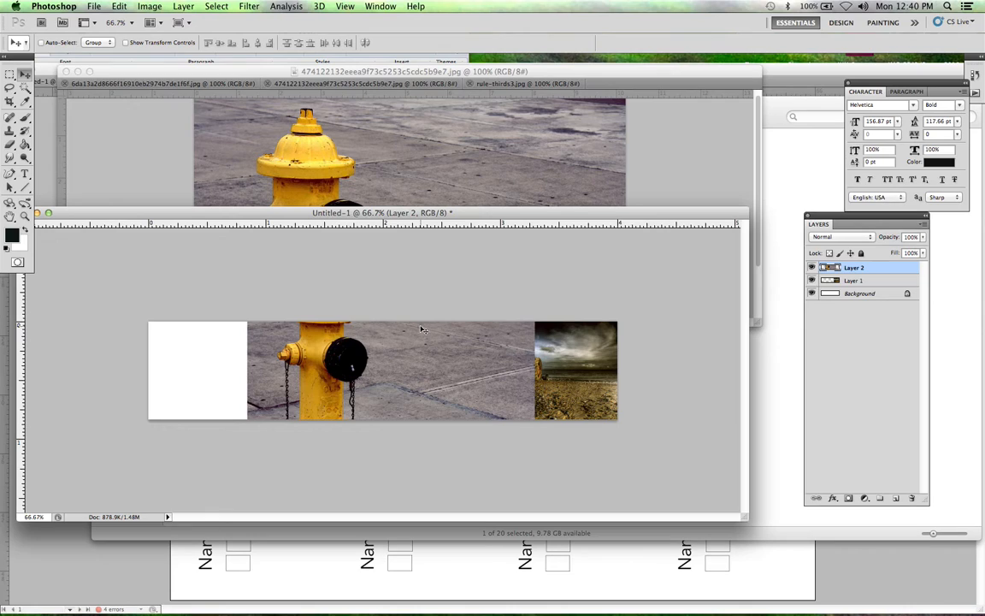
Step: Scale the hydrant photo proportionally to about 52% so it fits the banner's height
key(ctrl+t)
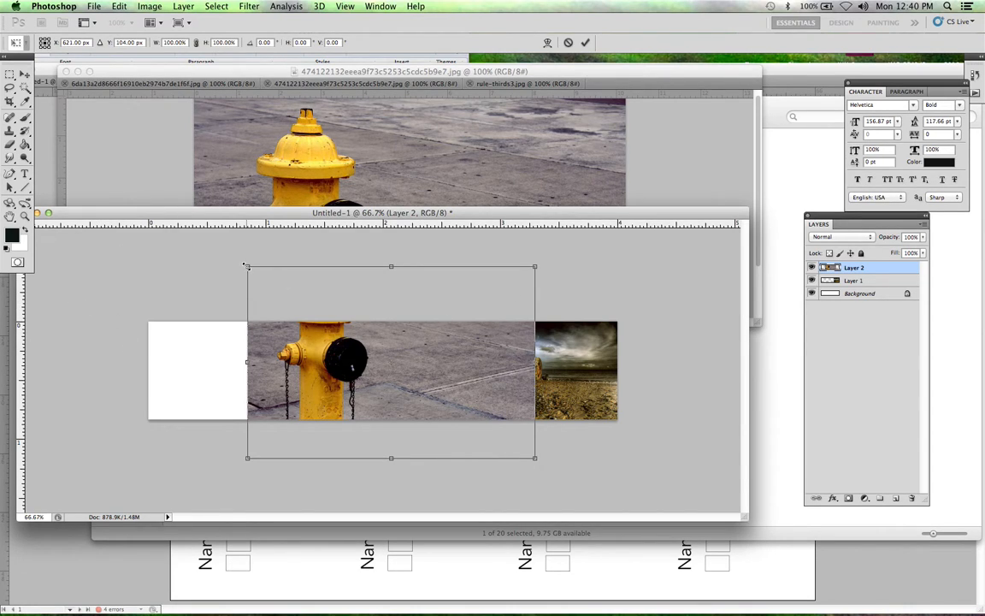
drag(245, 266, 329, 323)
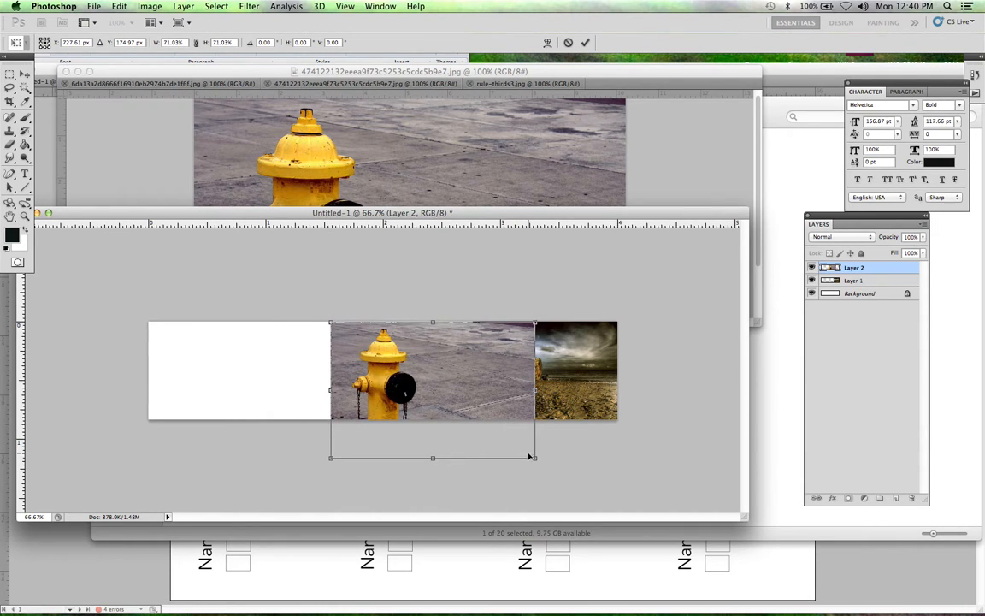
drag(534, 459, 481, 420)
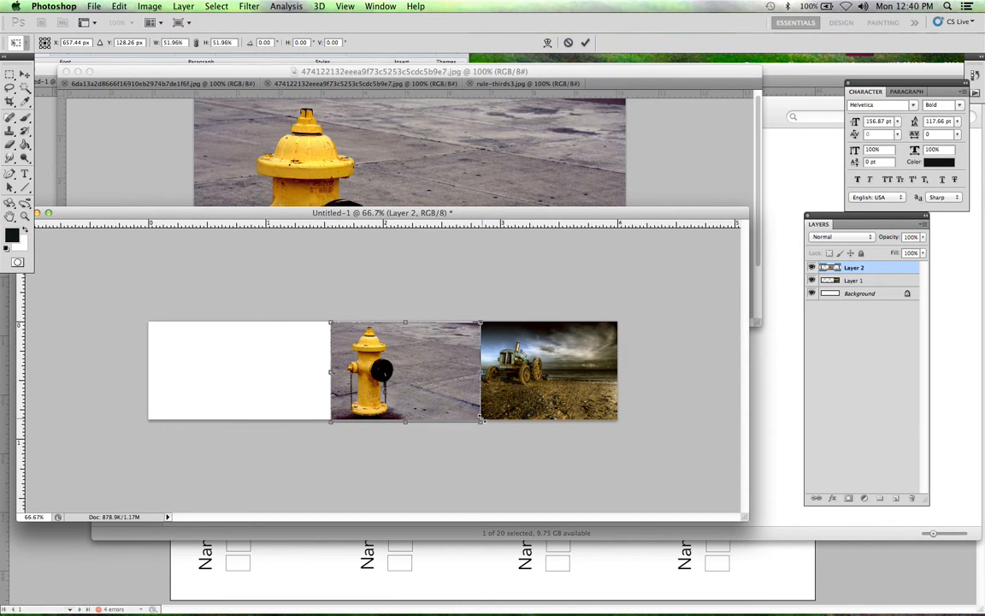
Step: Nudge the hydrant photo until it meets the tractor photo's left edge and apply the transformation
key(shift+Left)
key(shift+Left)
key(shift+Left)
key(shift+Left)
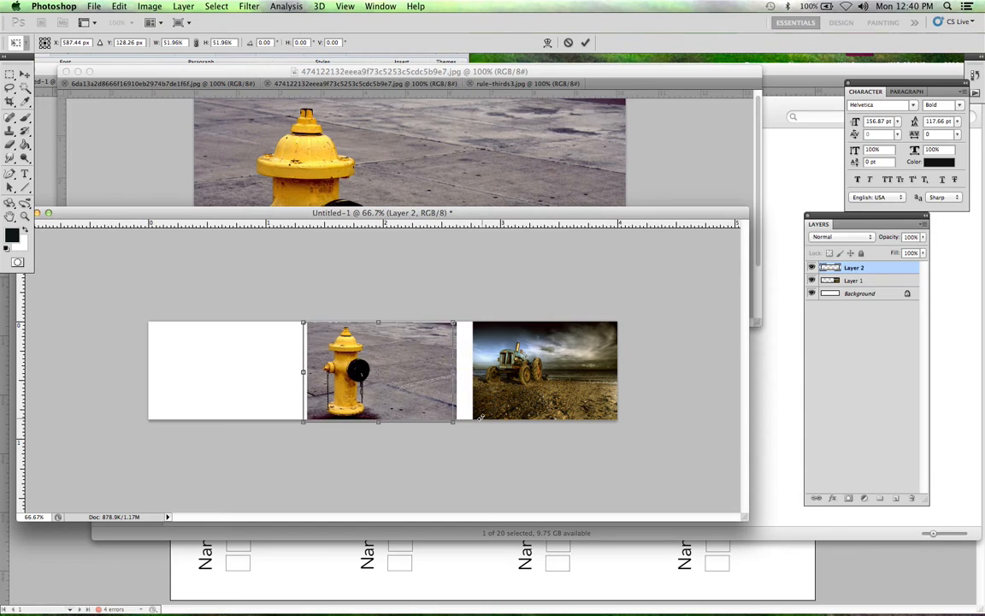
key(shift+Right)
key(shift+Right)
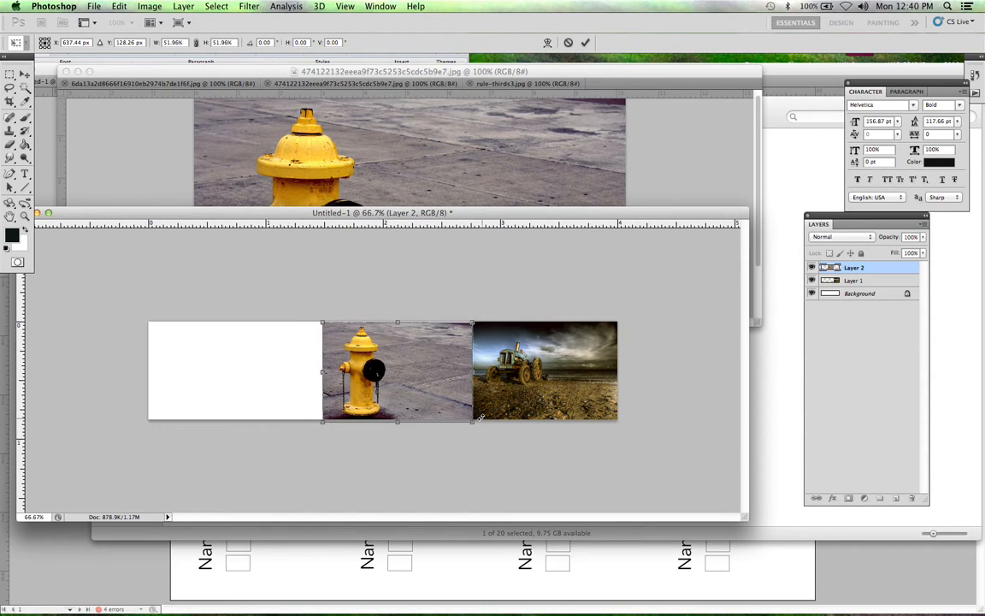
key(Right)
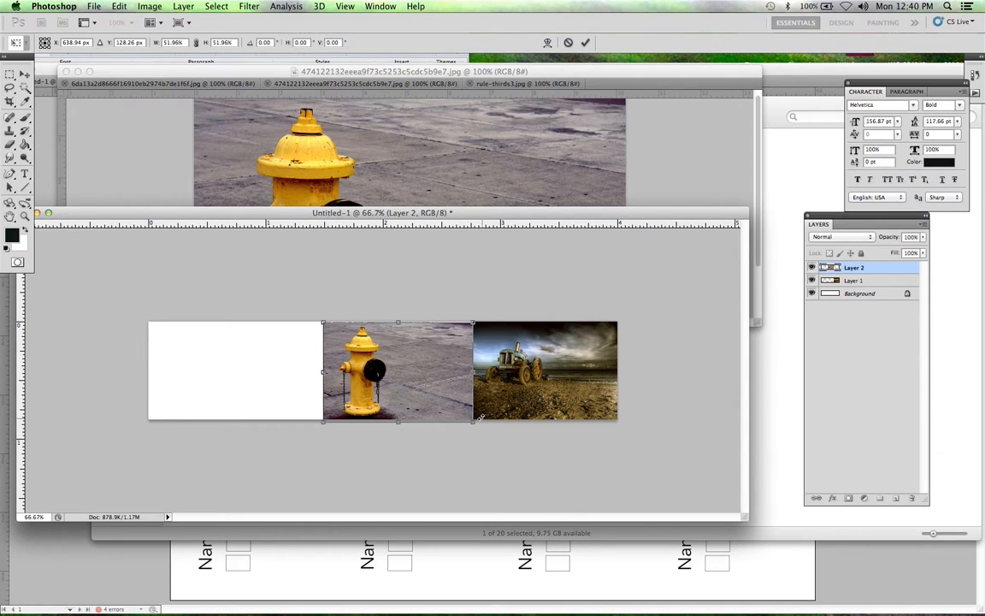
click(24, 74)
click(590, 213)
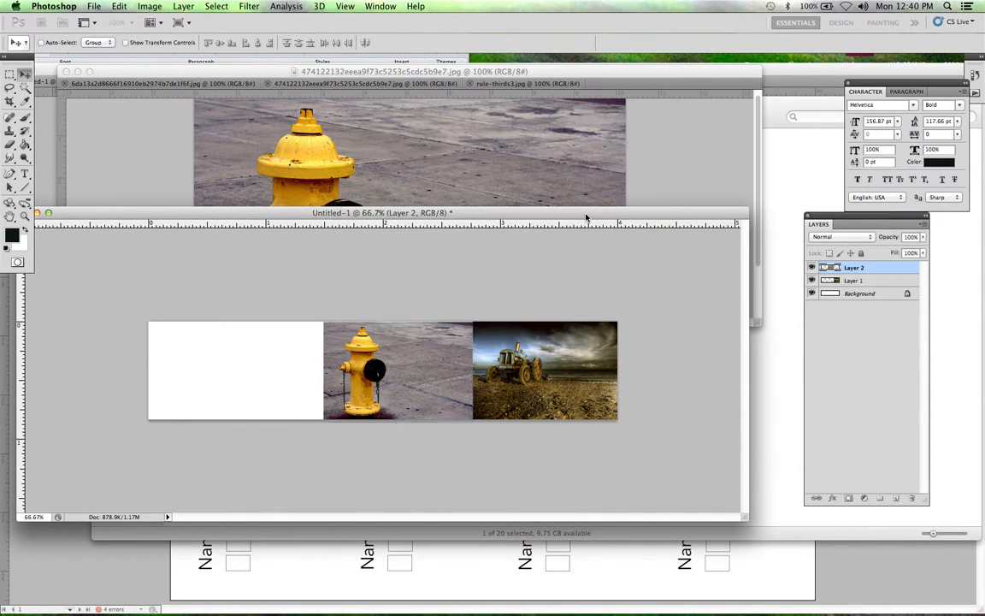
Step: Copy the puppy photo from its document into the empty left part of the banner
click(186, 89)
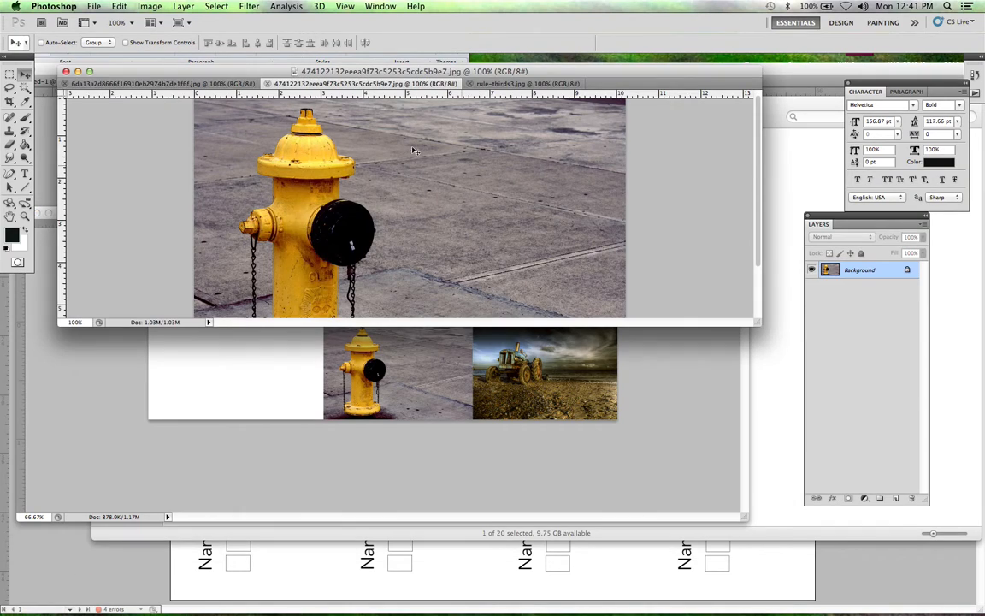
click(185, 86)
drag(485, 206, 274, 370)
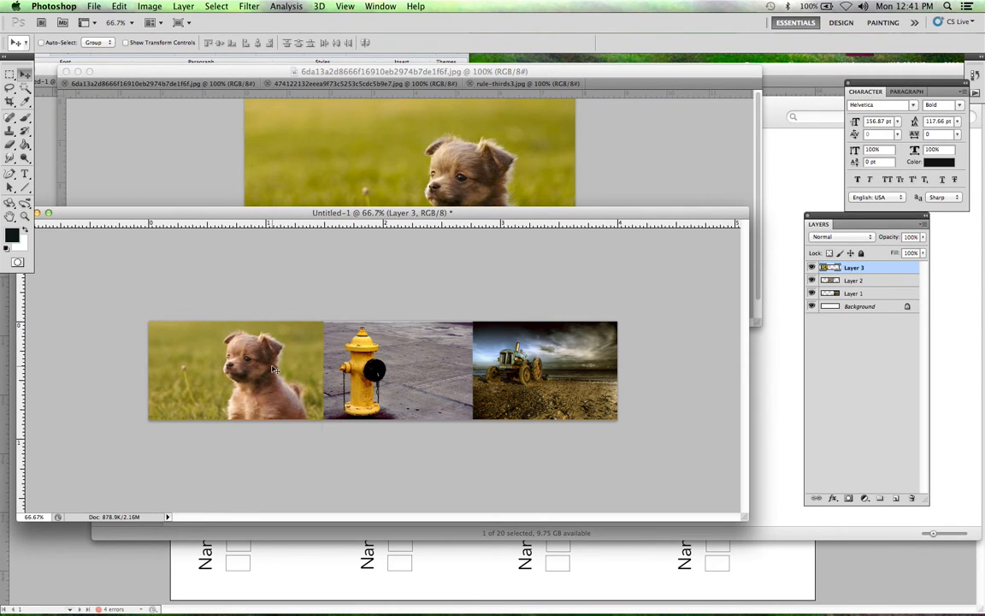
Step: Scale the puppy photo proportionally to about 62.4% so it fits the banner's height
key(super+t)
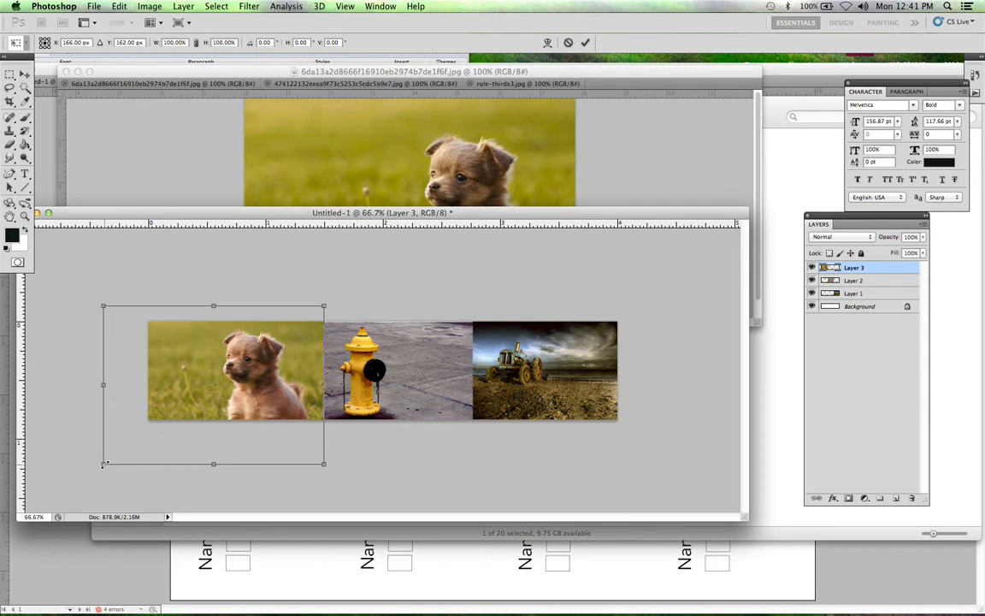
drag(102, 464, 153, 400)
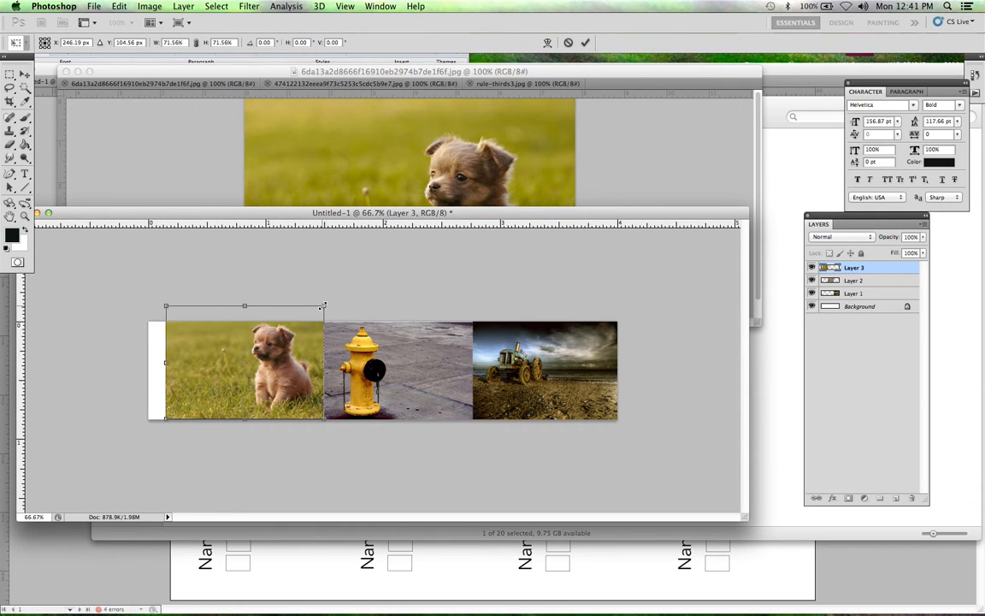
drag(322, 305, 302, 320)
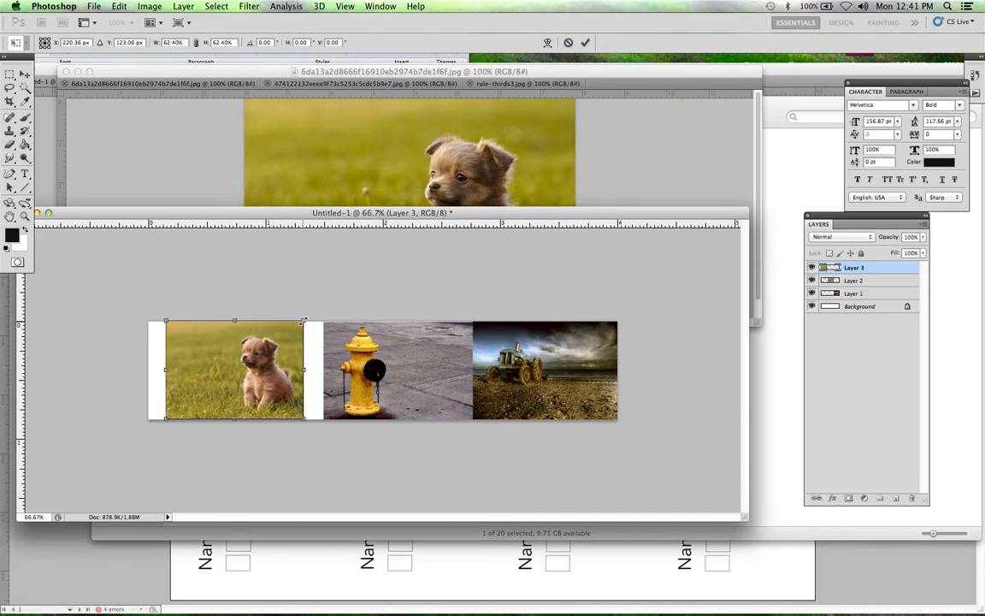
Step: Nudge the puppy photo until it meets the hydrant photo's left edge and apply the transformation
key(shift+Right)
key(shift+Right)
key(shift+Right)
key(shift+Right)
key(shift+Right)
key(Right)
key(Right)
key(Right)
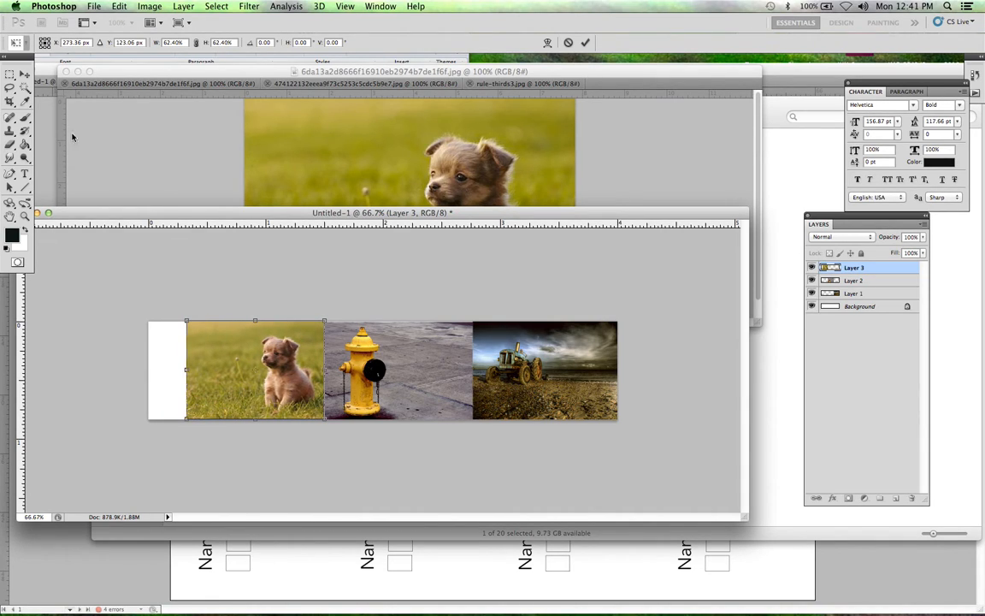
click(22, 75)
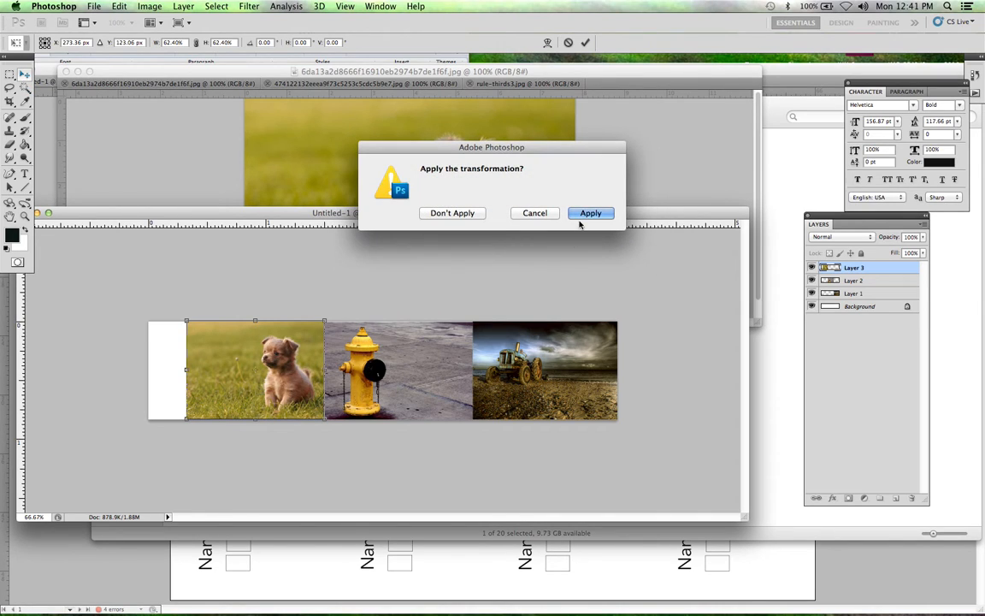
click(588, 213)
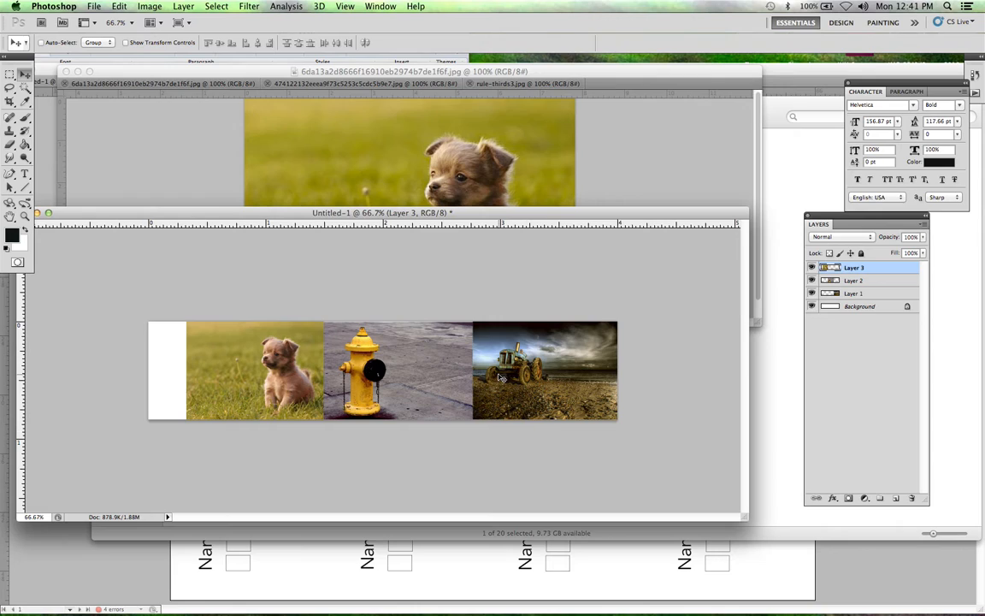
Step: Crop the banner to a rectangular selection around the three photos, removing the empty white strip beside the puppy, and clear the selection
click(864, 280)
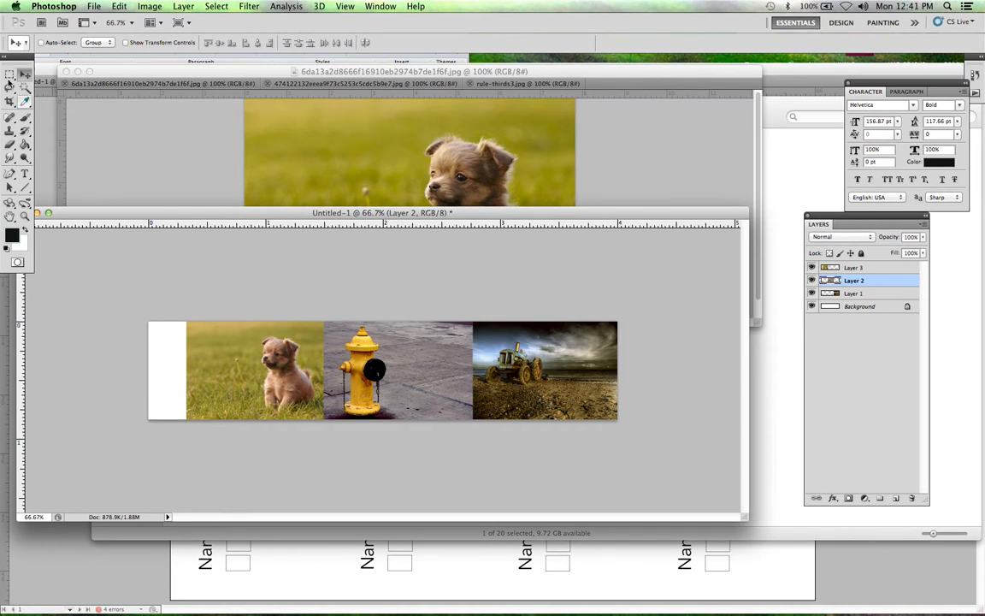
click(9, 75)
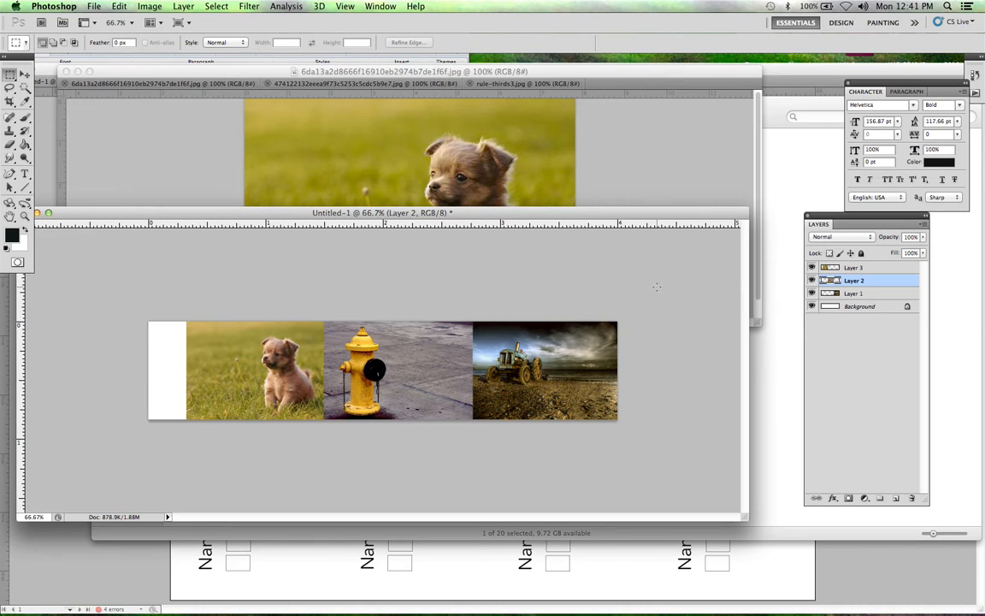
drag(642, 296, 185, 518)
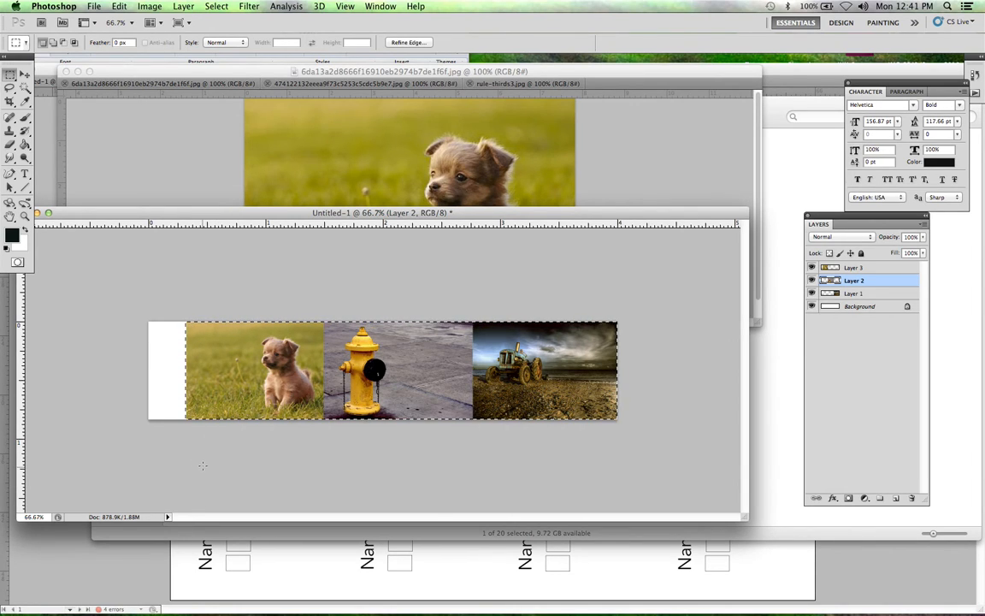
click(149, 6)
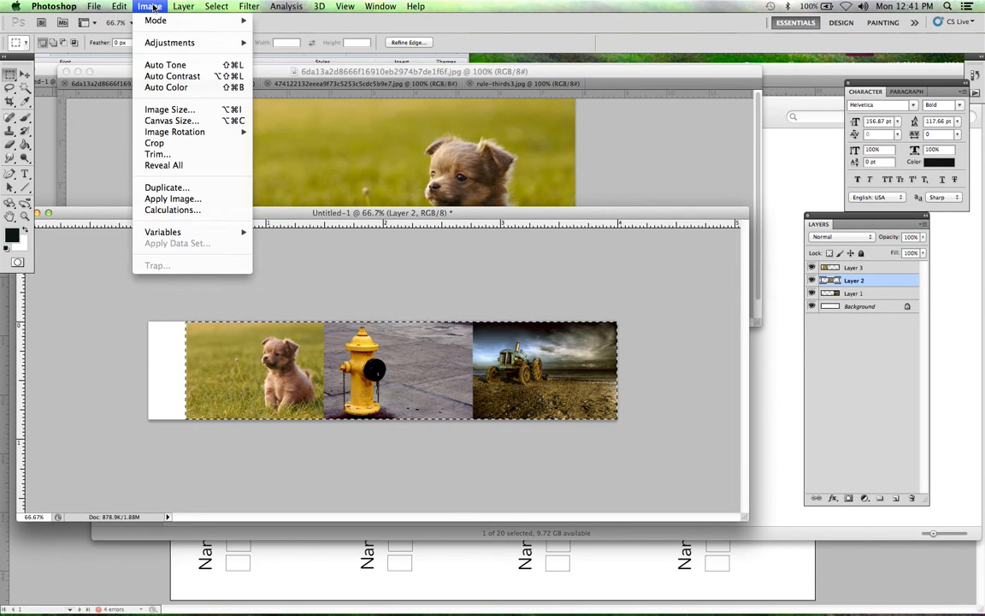
click(155, 142)
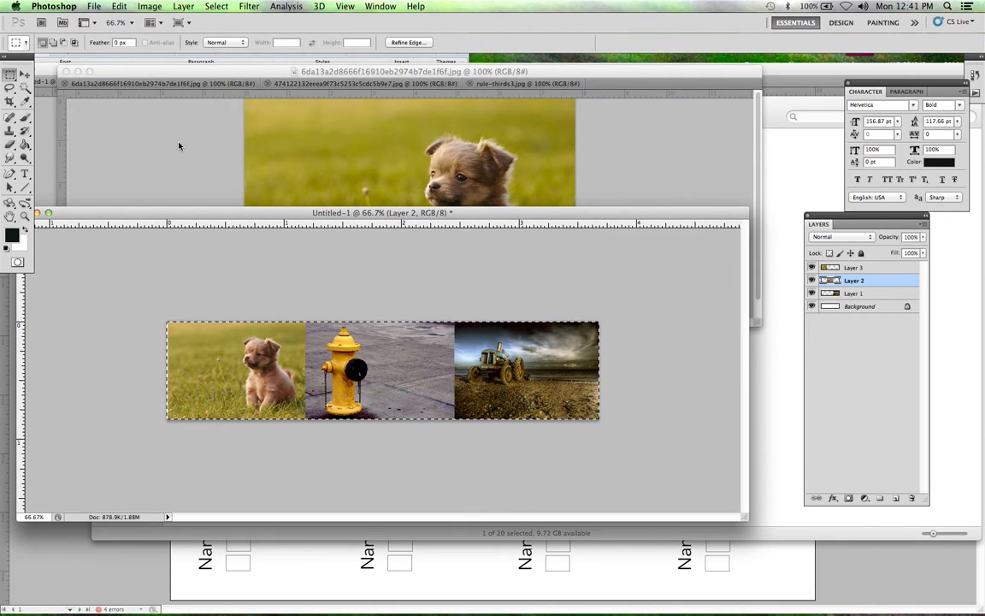
click(249, 344)
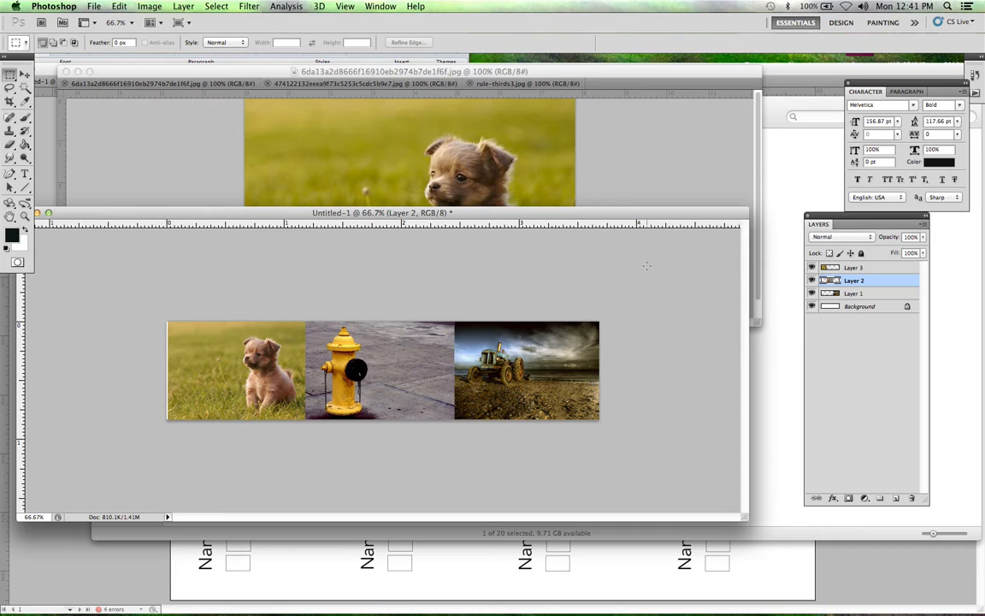
Step: Select the banner area again, crop off the remaining sliver at its edge and deselect
key(super+a)
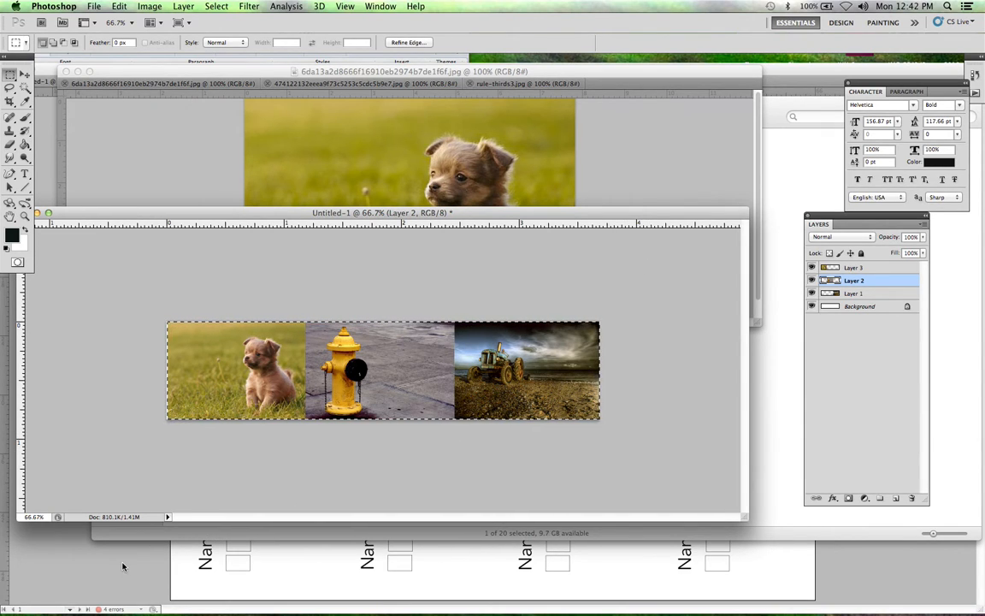
click(151, 6)
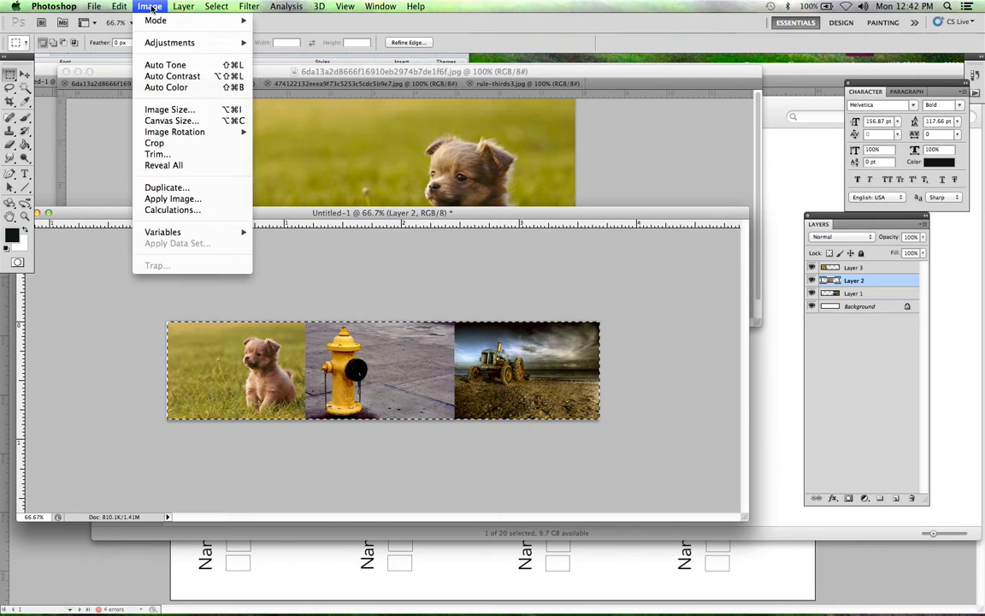
click(172, 143)
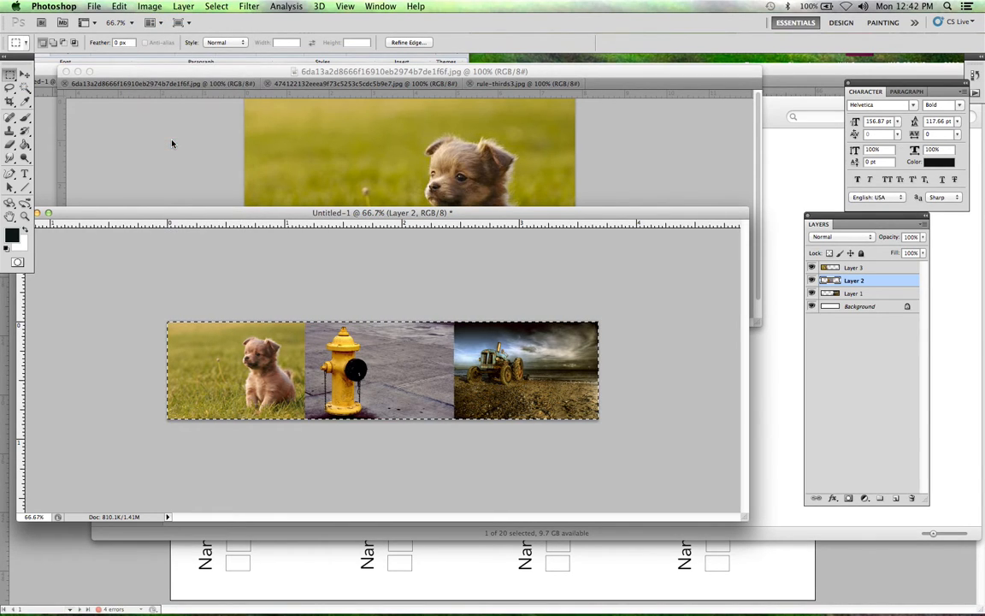
click(255, 247)
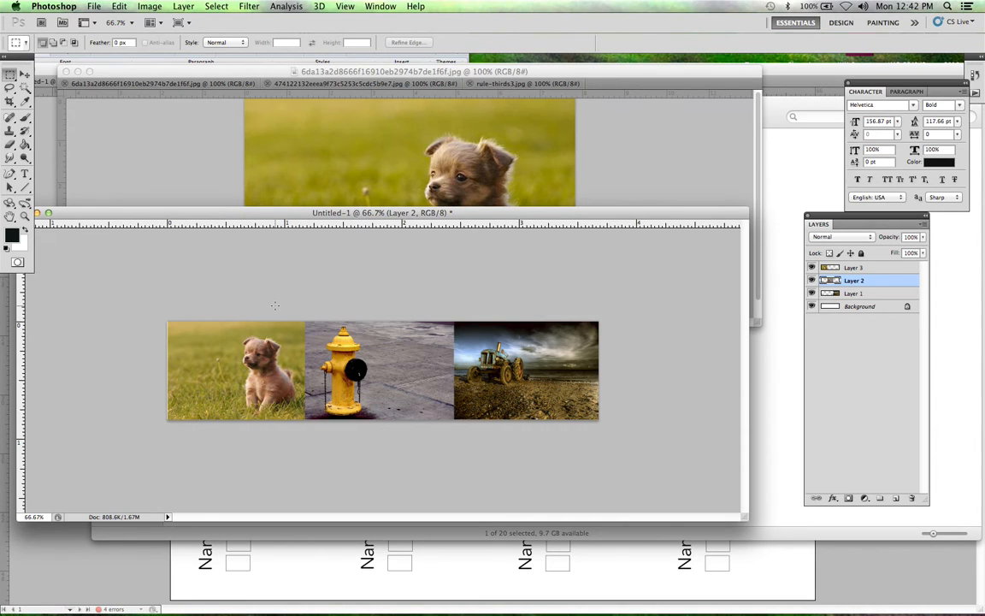
Step: Add the text "RULE OF THIRDS" in 48 pt Helvetica Bold, starting over the puppy photo
click(25, 173)
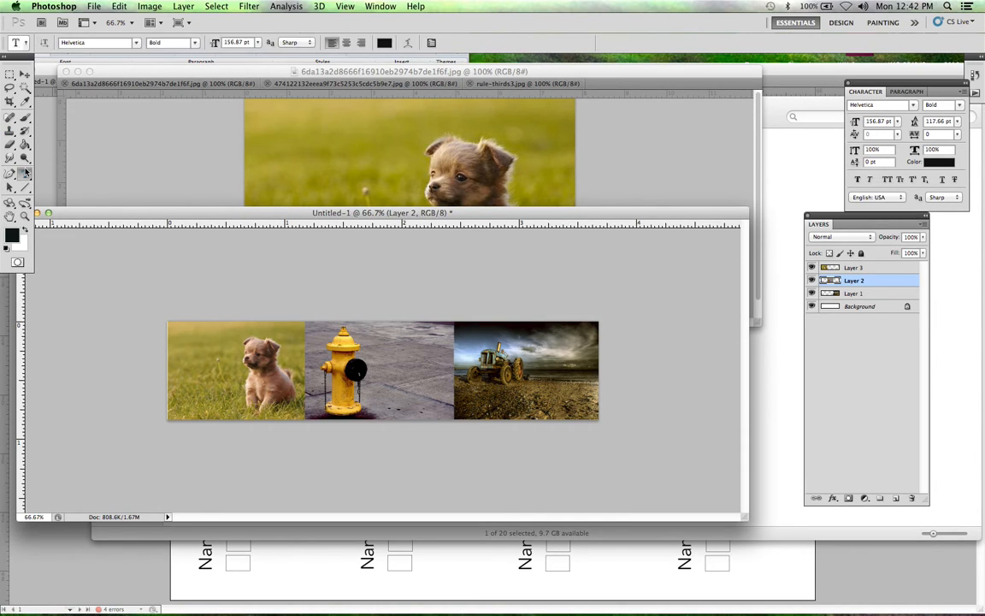
click(211, 359)
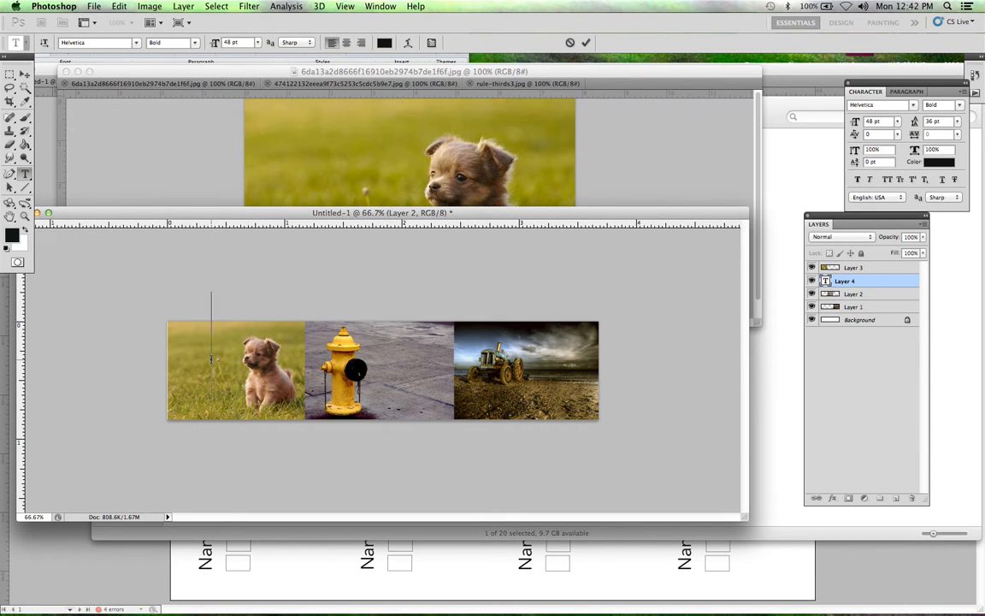
text(RULE OF THIR)
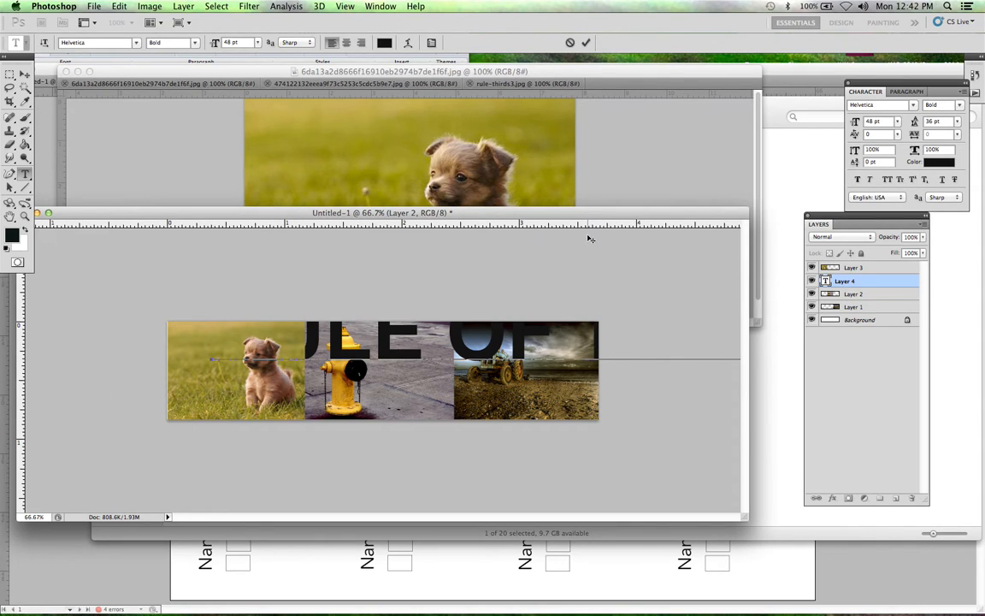
click(25, 75)
Step: Place the "RULE OF THIRDS" text layer above Layer 3 and shift the text down and left across the photos
drag(352, 353, 319, 379)
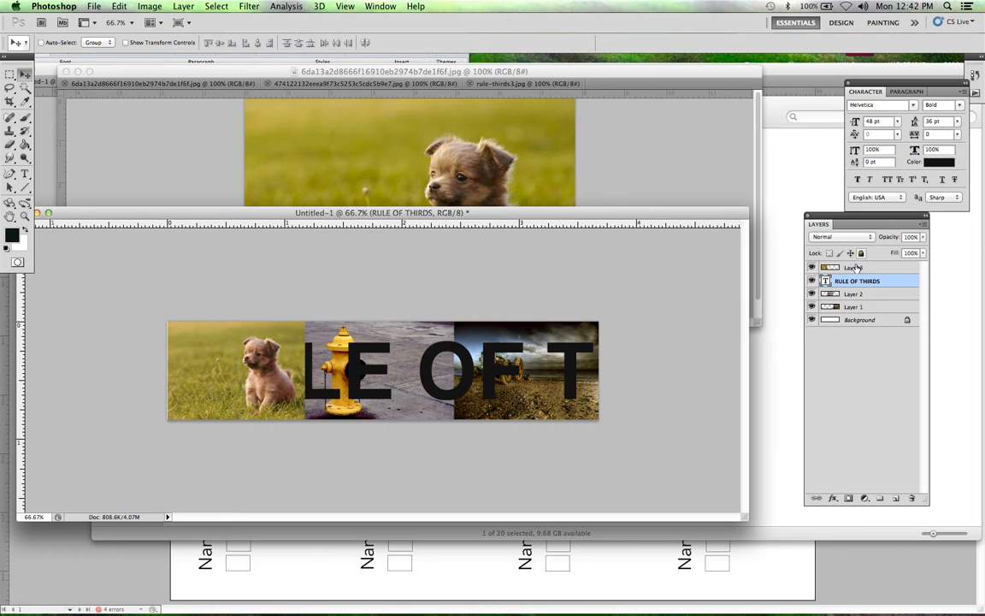
drag(858, 281, 856, 267)
mouse_move(489, 343)
mouse_down()
mouse_move(449, 342)
mouse_move(480, 343)
mouse_up()
drag(527, 378, 484, 376)
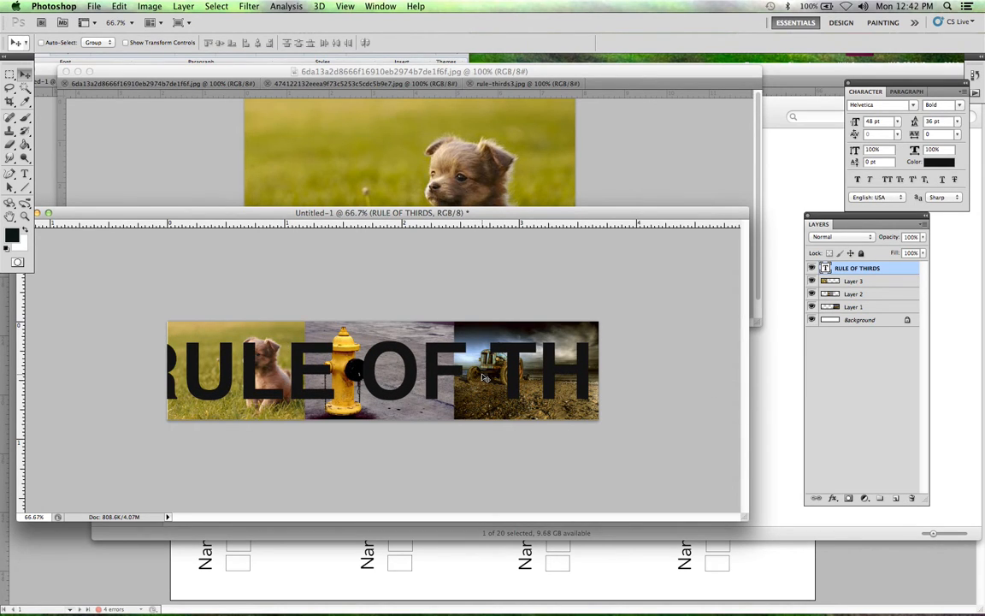
Step: Scale the "RULE OF THIRDS" text proportionally to about 63.75%, fit it within the banner's width and apply the transformation
key(super+t)
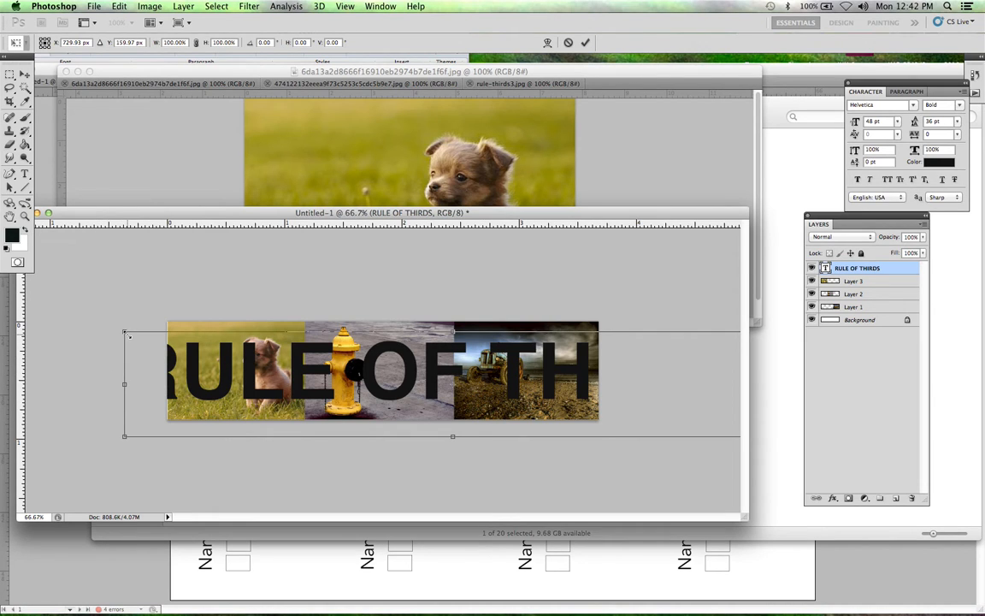
drag(129, 335, 296, 360)
drag(387, 393, 258, 381)
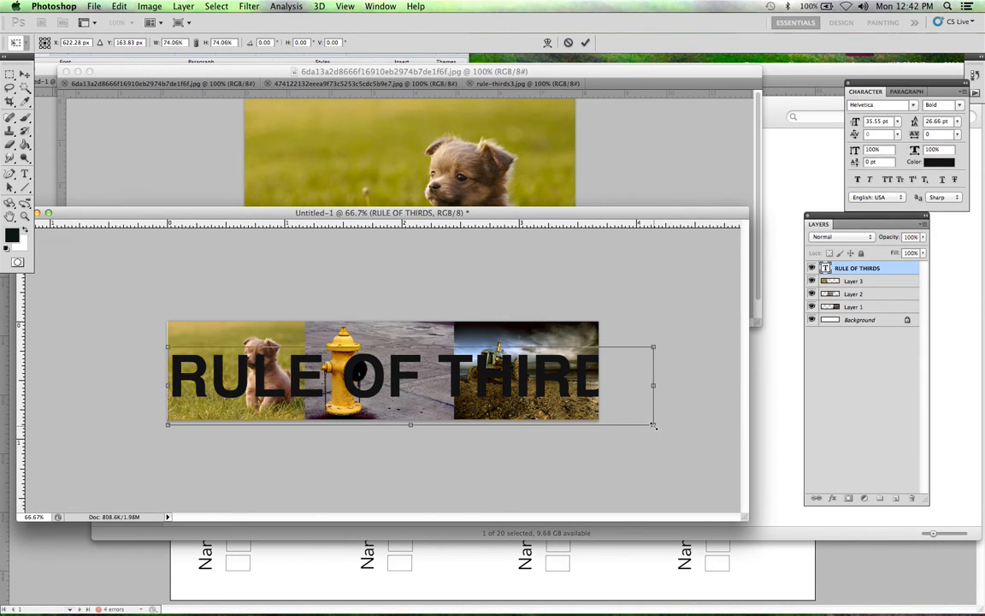
drag(654, 425, 587, 396)
key(Right)
key(Right)
key(Right)
key(Right)
key(Right)
key(Right)
key(Right)
key(Right)
key(Right)
key(Right)
key(Right)
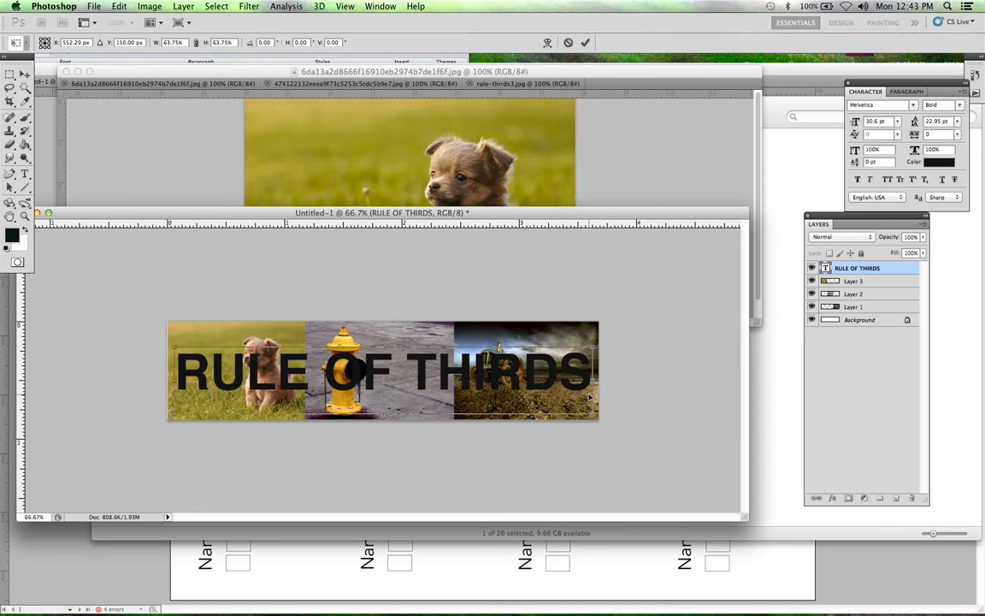
click(25, 75)
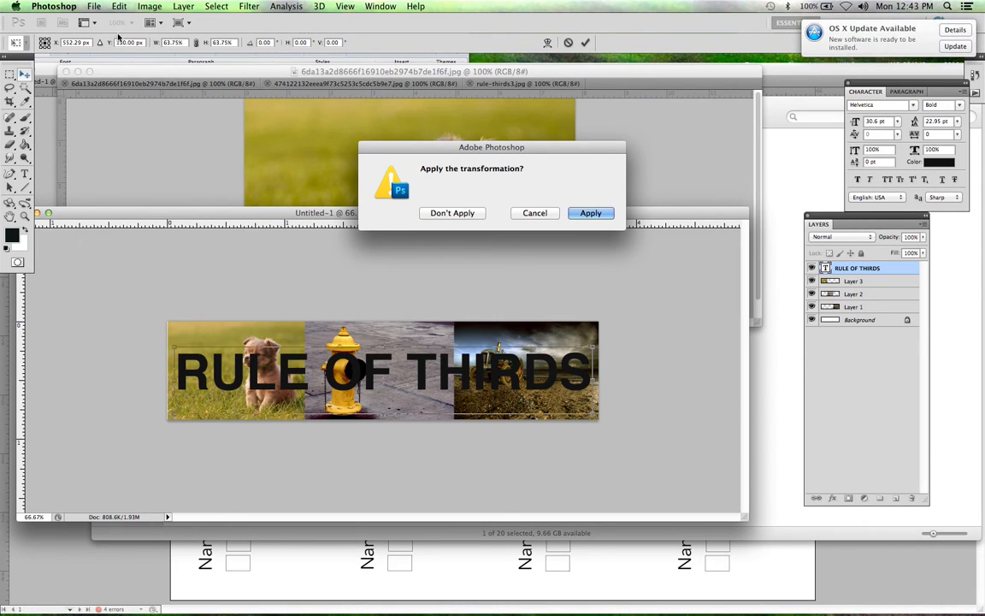
click(585, 216)
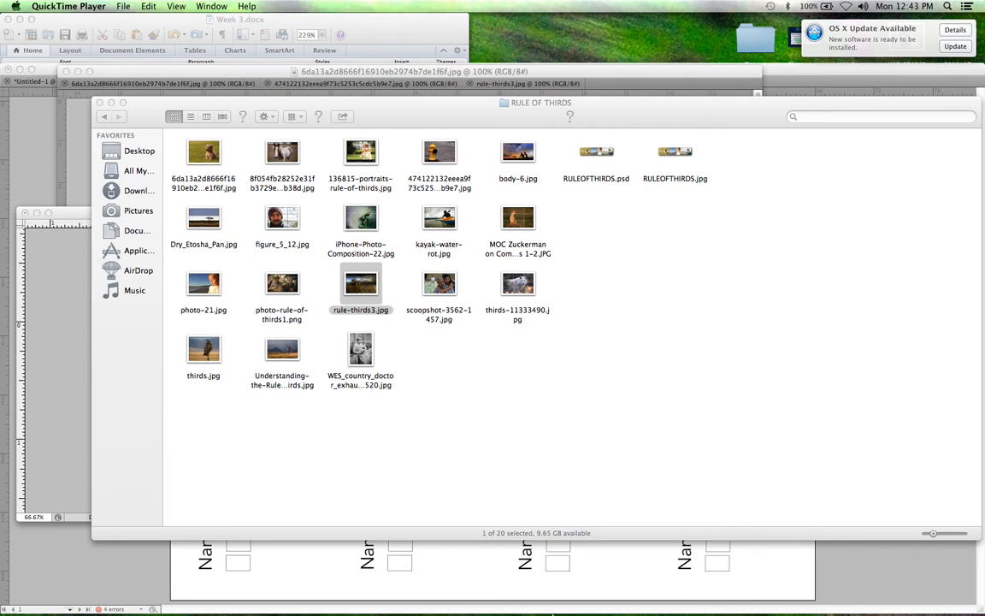
Step: Switch back to Photoshop and reposition the banner's document window
mouse_move(553, 613)
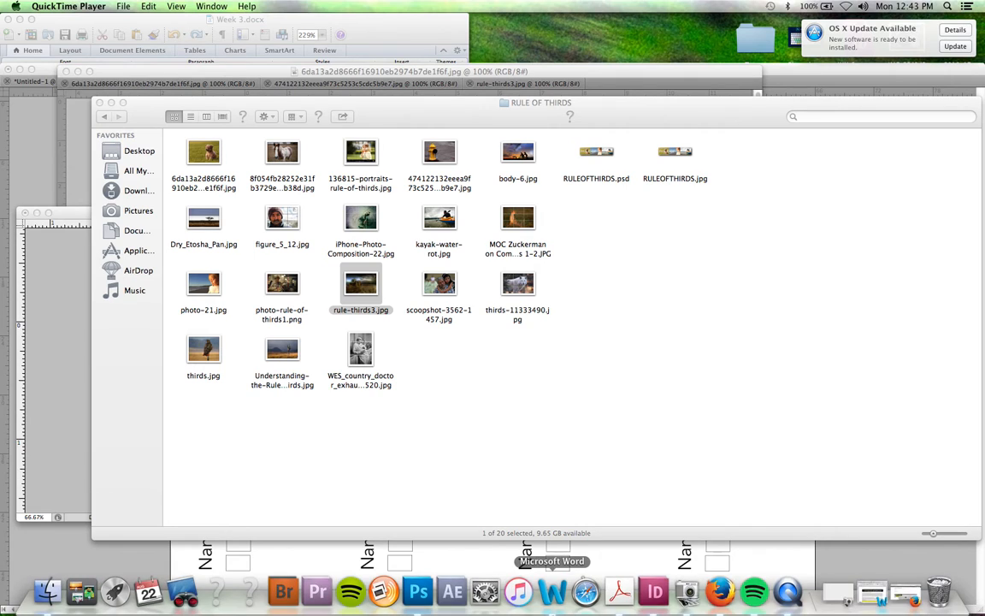
click(418, 592)
click(381, 6)
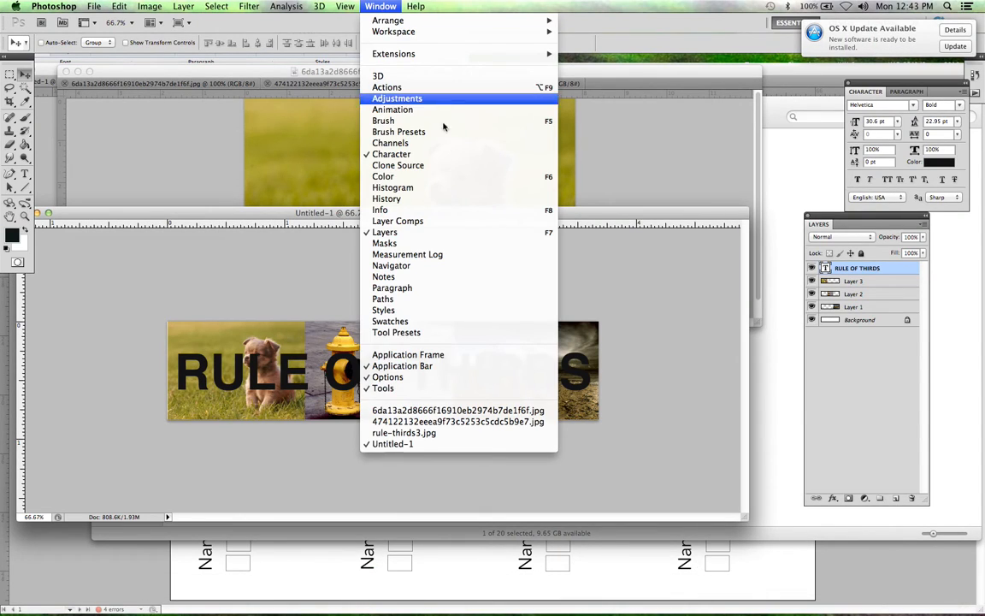
mouse_move(479, 31)
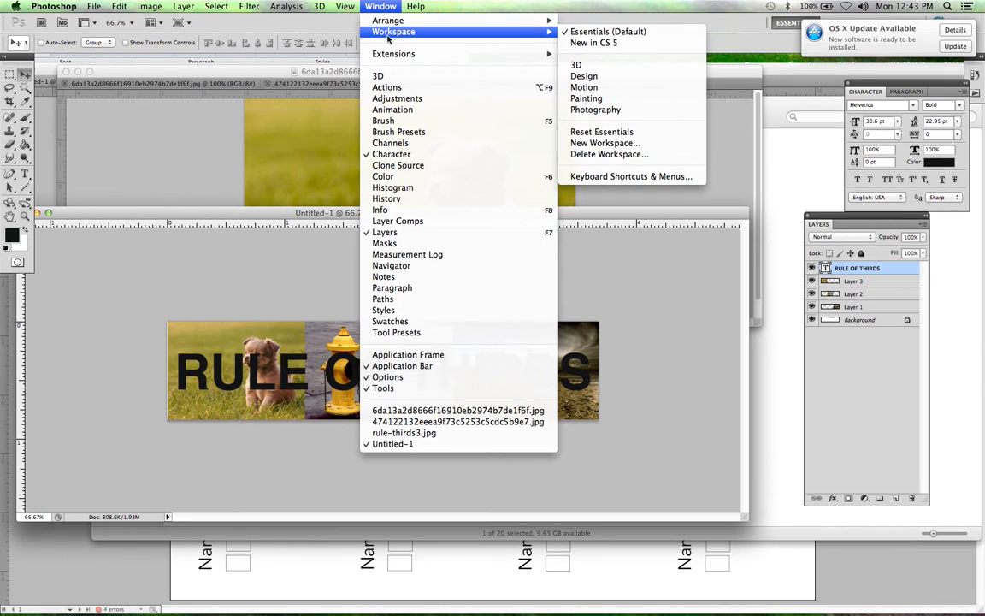
click(734, 41)
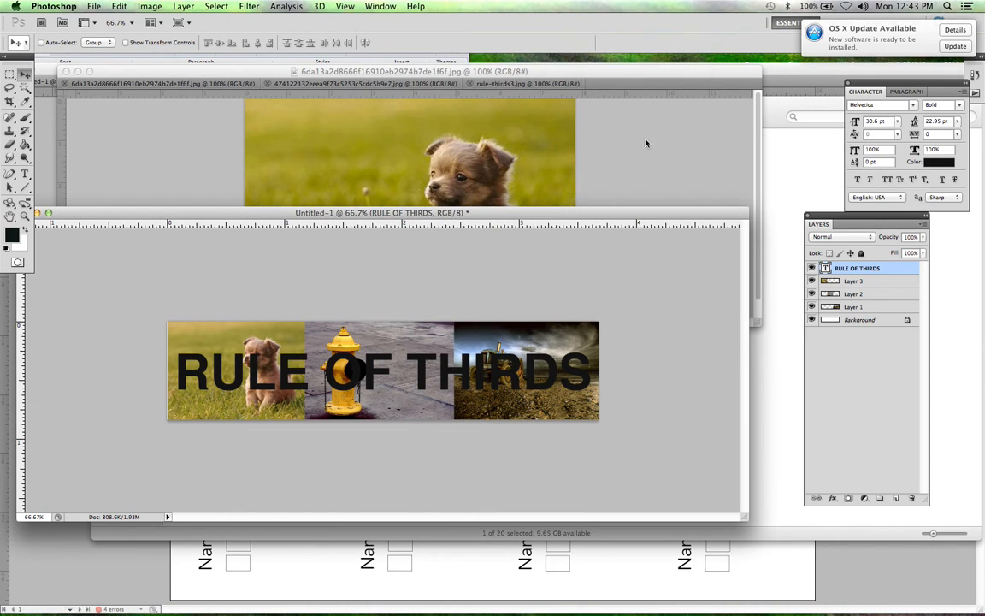
drag(653, 213, 700, 175)
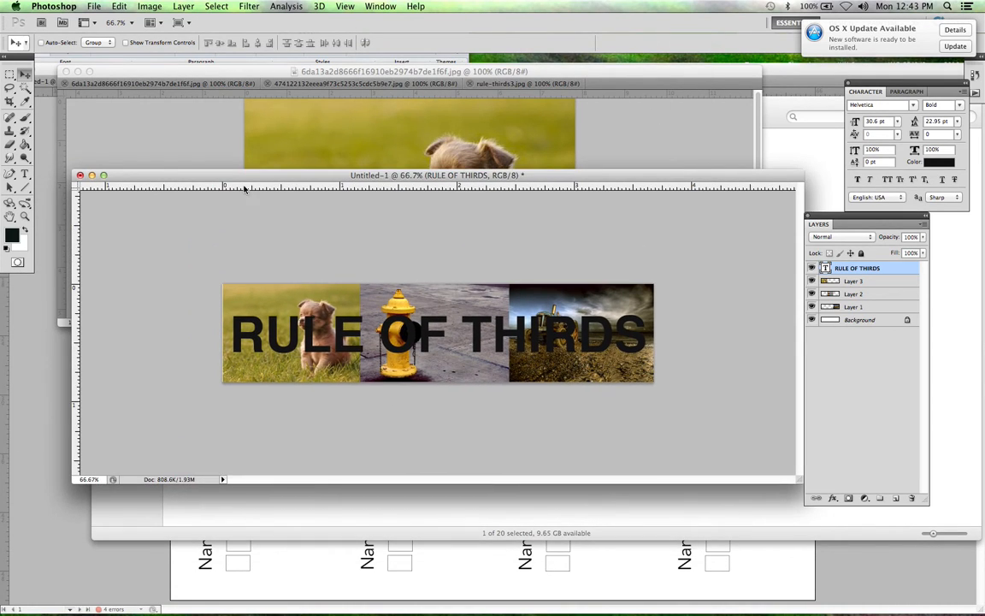
Step: Select all of the "RULE OF THIRDS" text and set its color to white (ffffff)
click(25, 174)
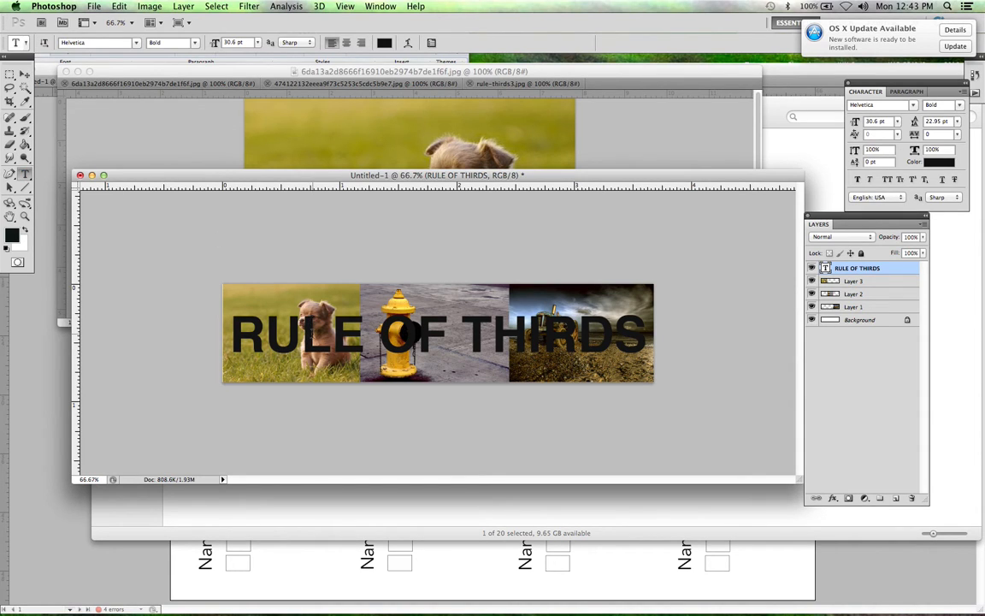
drag(229, 331, 648, 337)
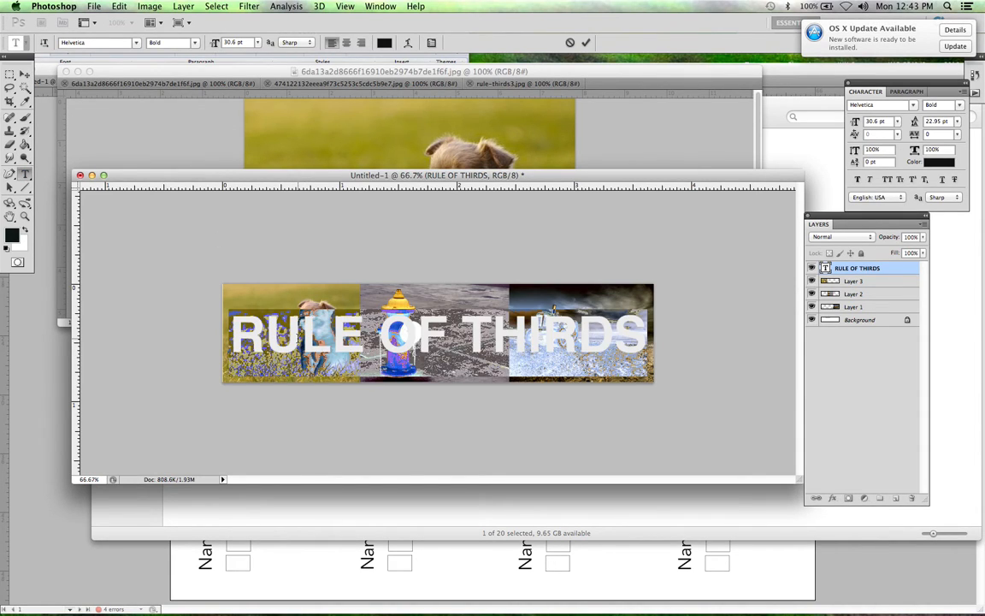
click(298, 338)
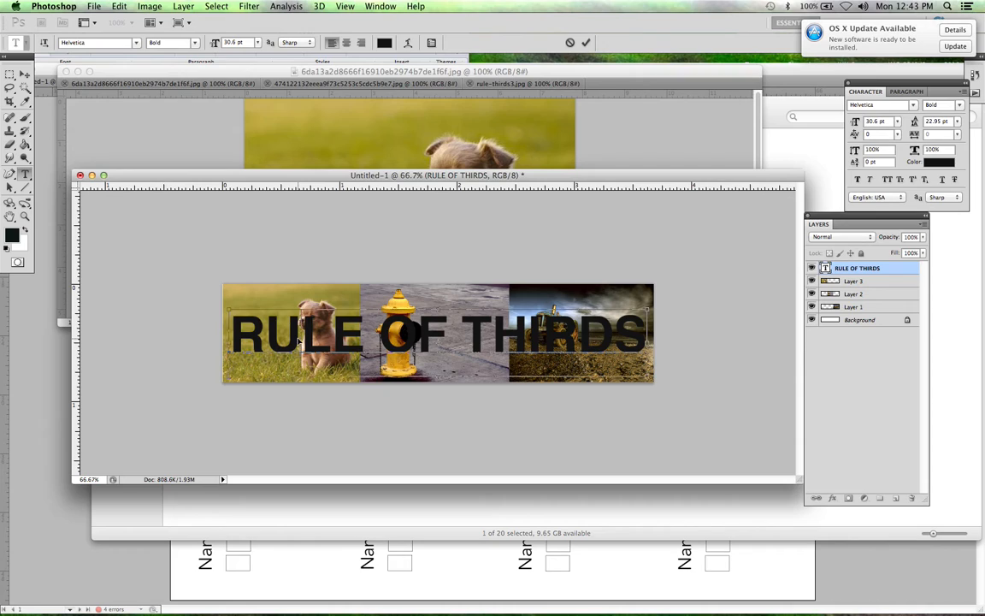
key(super+a)
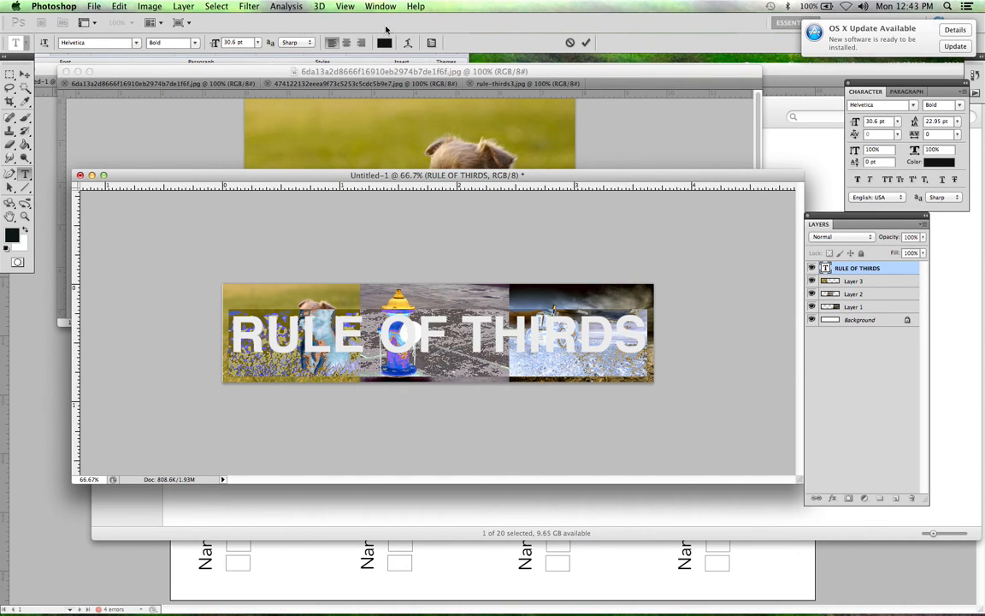
click(385, 43)
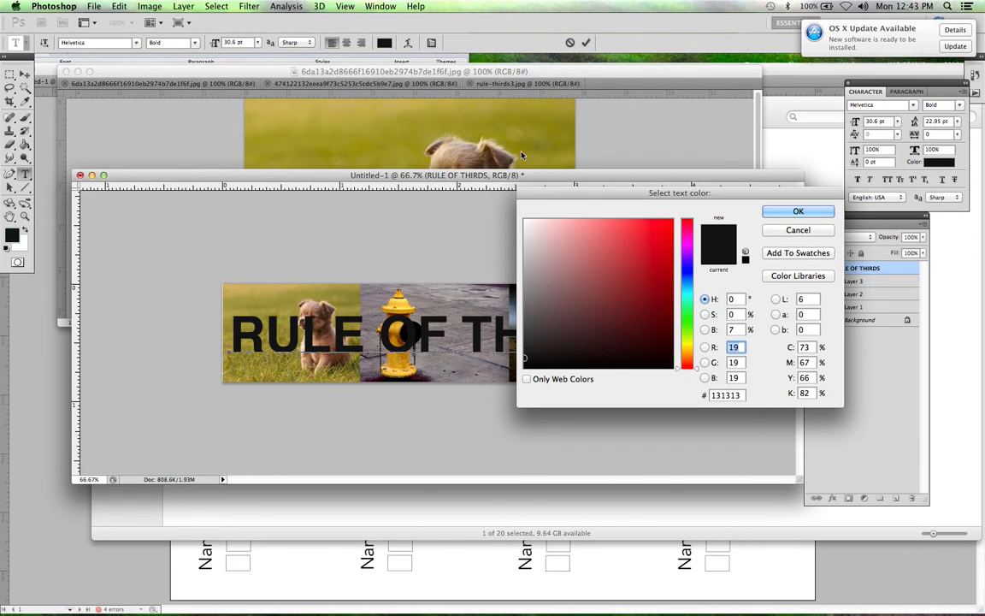
drag(537, 231, 524, 215)
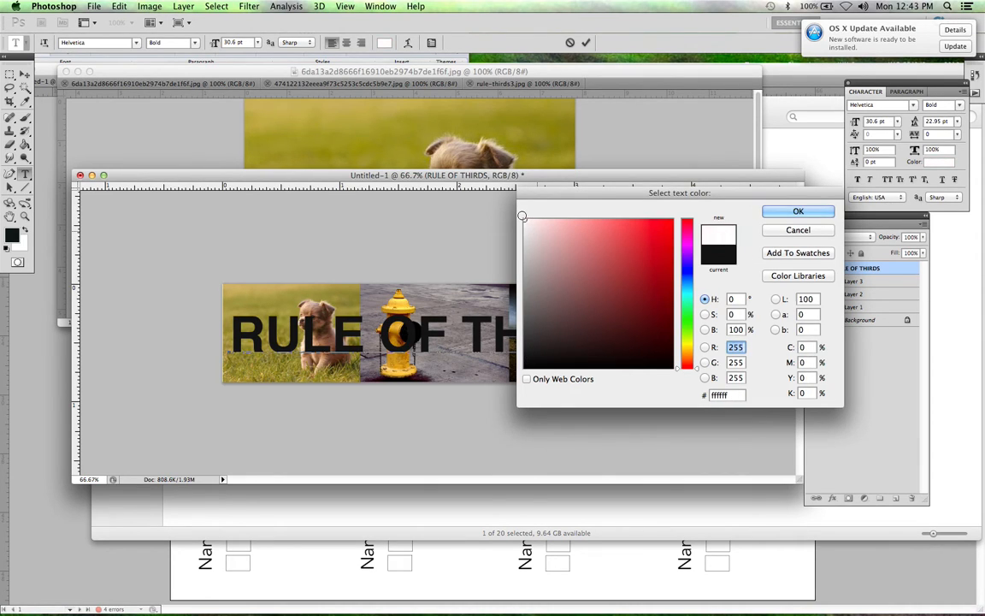
click(797, 212)
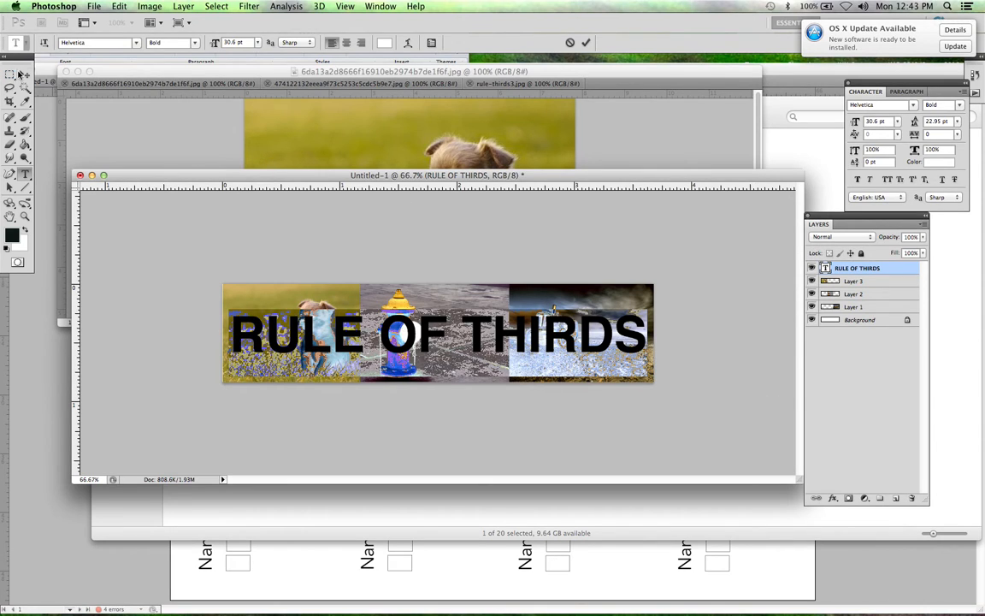
Step: Finish the text edit and set the "RULE OF THIRDS" text layer's opacity to 50%
click(24, 74)
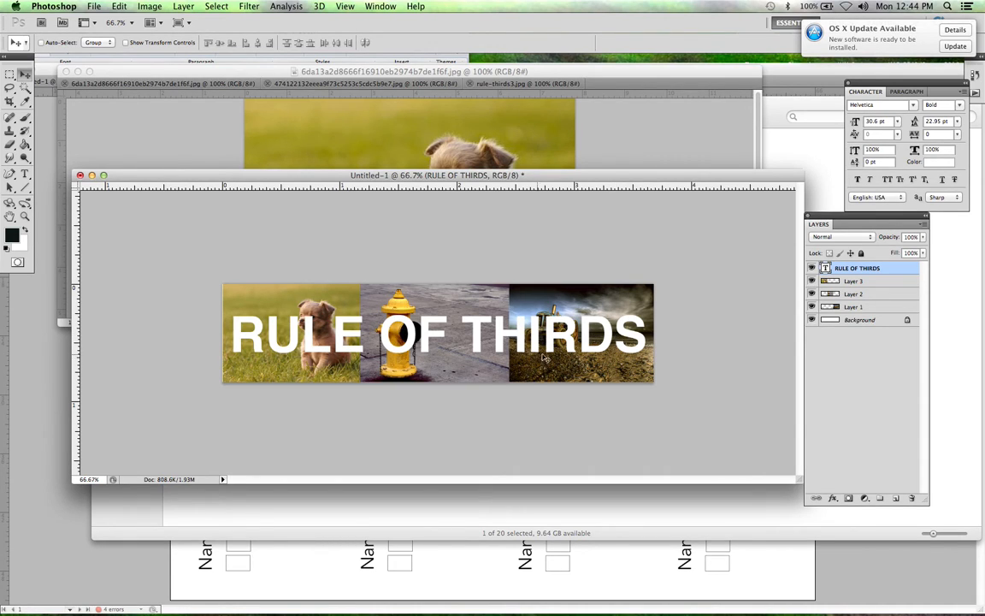
click(923, 237)
click(894, 254)
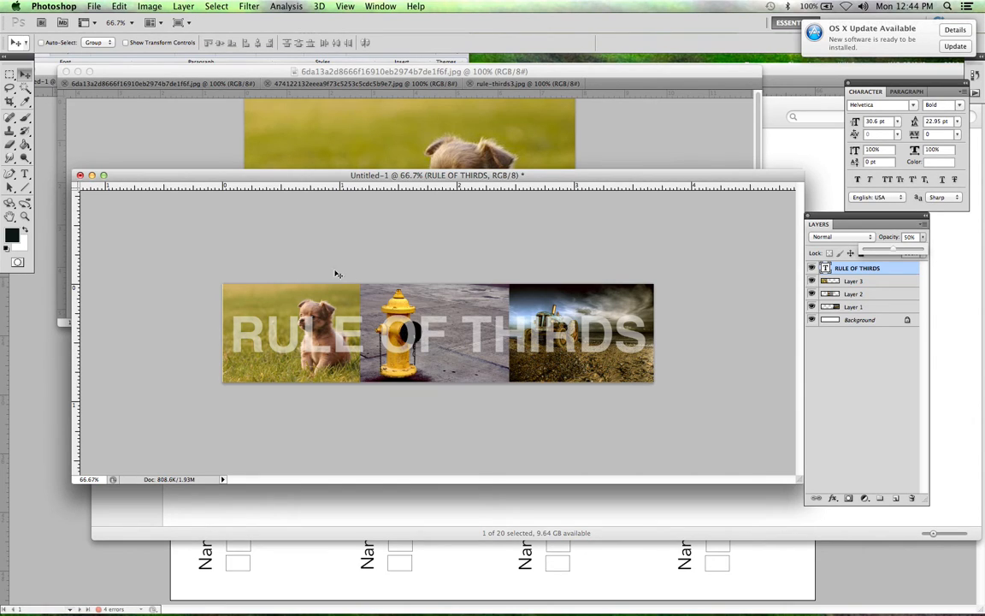
click(384, 318)
Step: Nudge the "RULE OF THIRDS" text straight down so it sits near the lower edge of the banner
key(Down)
key(Down)
key(Down)
key(Down)
key(Down)
key(Down)
key(Down)
key(Down)
key(Down)
key(Down)
key(Down)
key(Down)
key(Down)
key(Down)
key(Down)
key(Down)
key(Down)
key(Down)
key(Down)
key(Down)
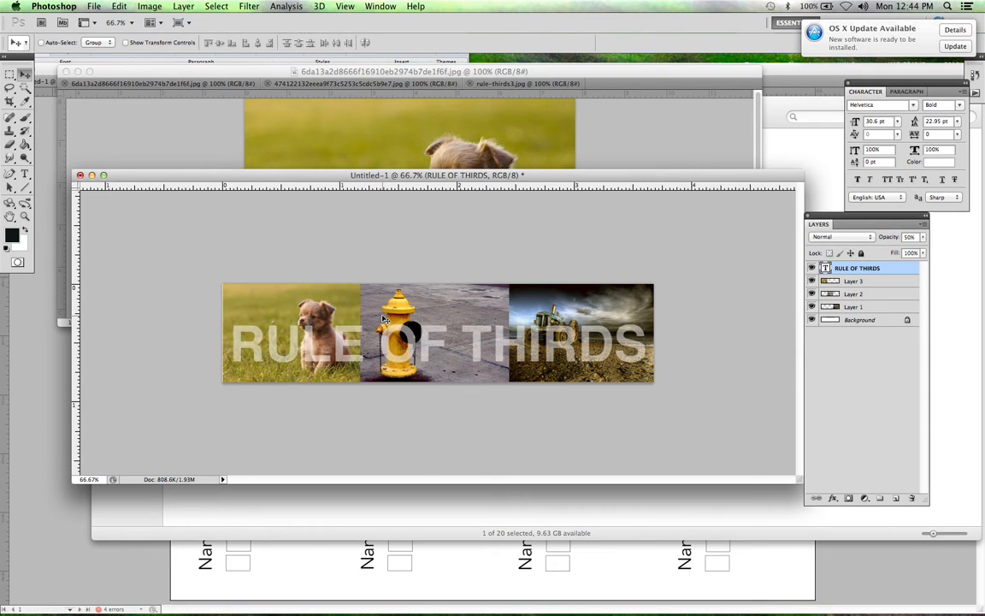
key(Down)
key(Down)
key(Down)
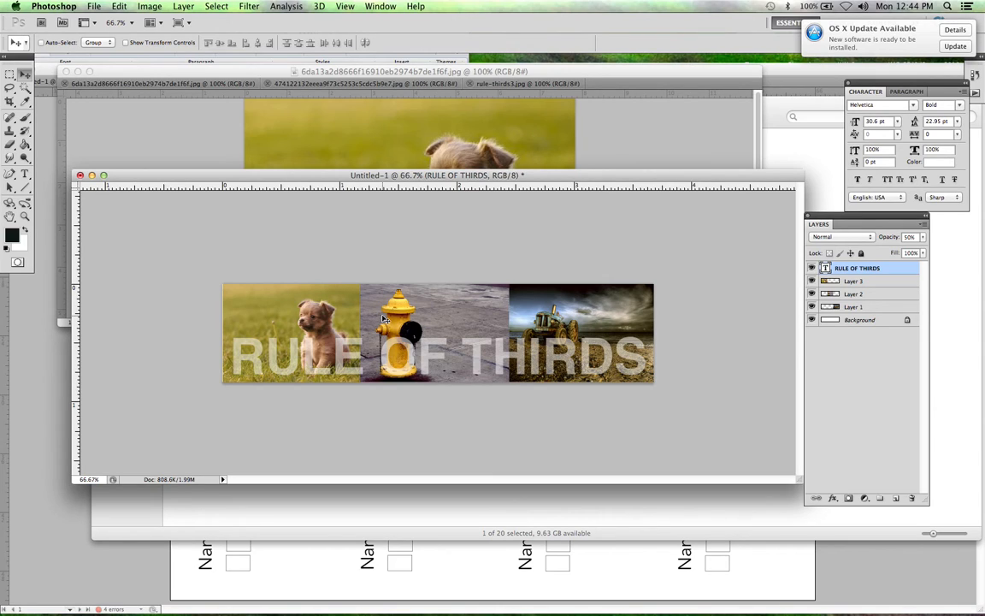
Step: Save the layered banner as RULEOFTHIRDS1.psd in the RULE OF THIRDS folder, in Photoshop format with Maximize Compatibility
click(94, 6)
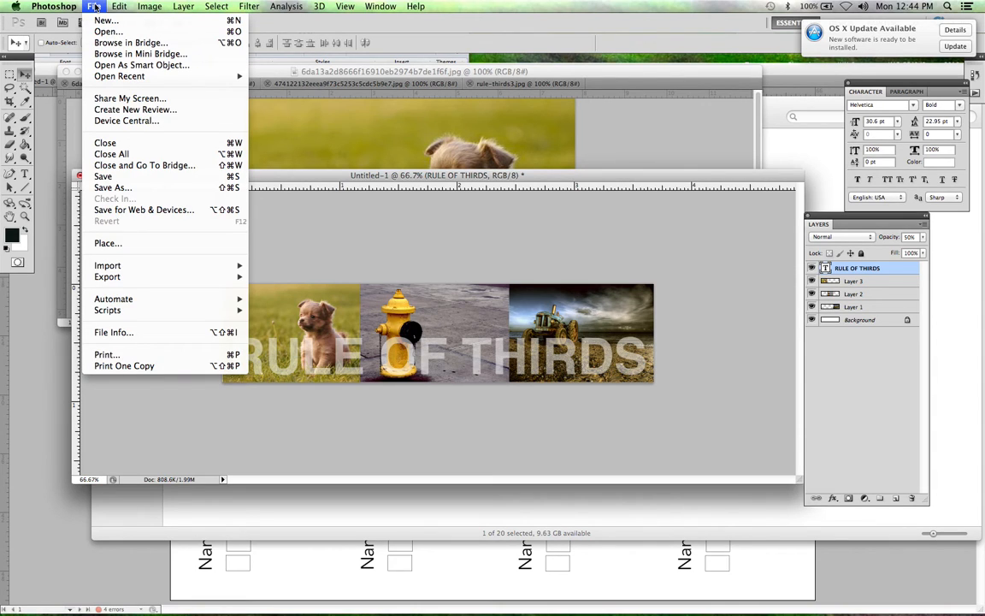
click(126, 187)
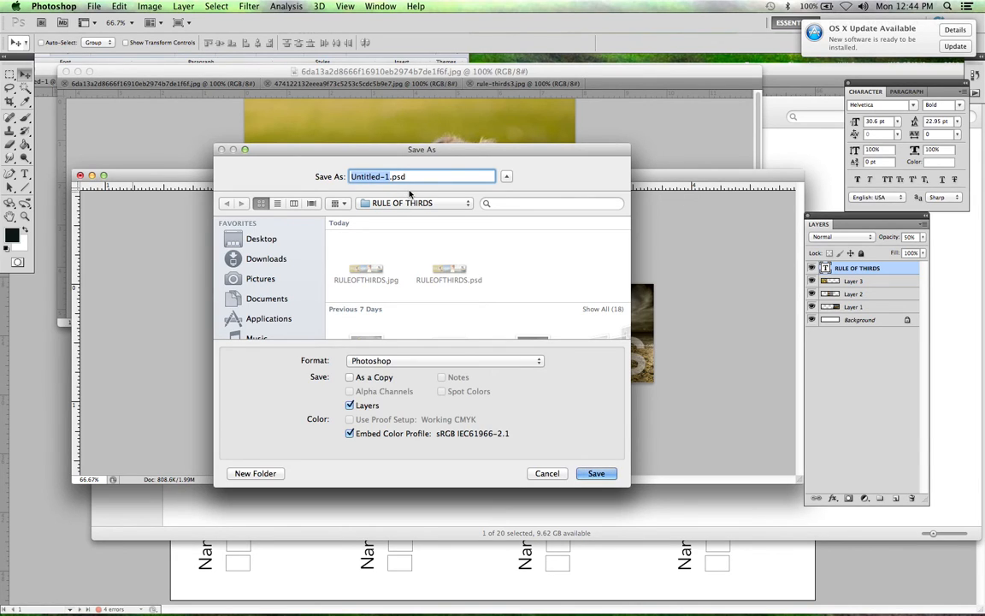
text(RULEOFTHIRDS)
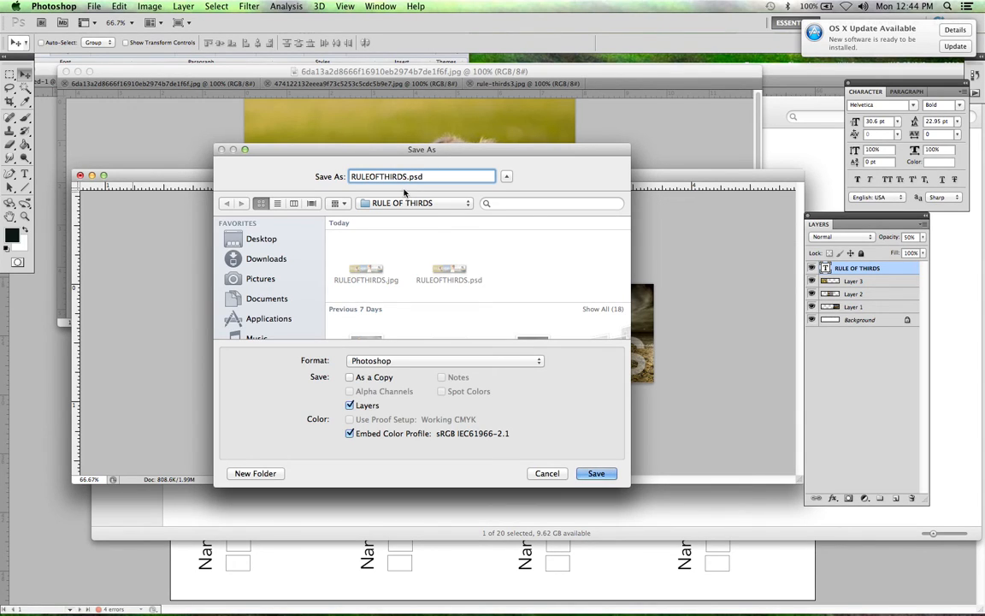
text(1)
click(595, 474)
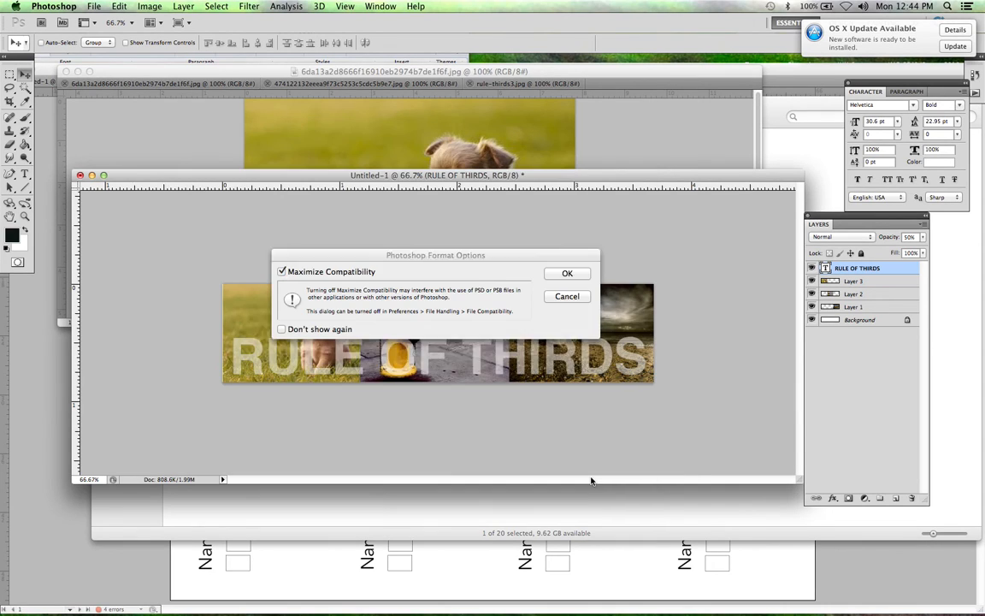
click(575, 272)
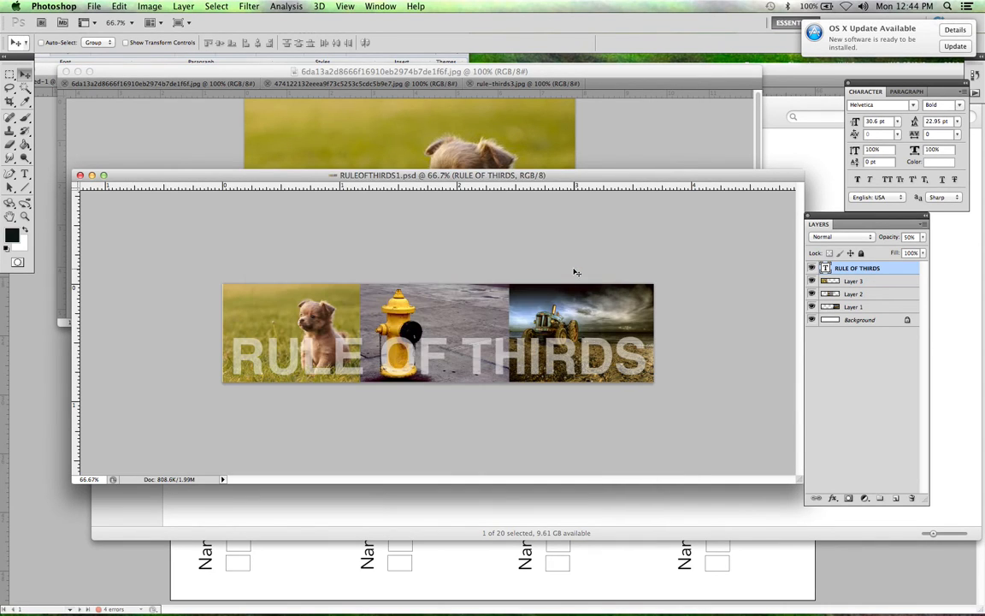
Step: Save a JPEG copy of the banner as RULEOFTHIRDS1.jpg with Maximum quality 12 and the Baseline ("Standard") format
click(94, 6)
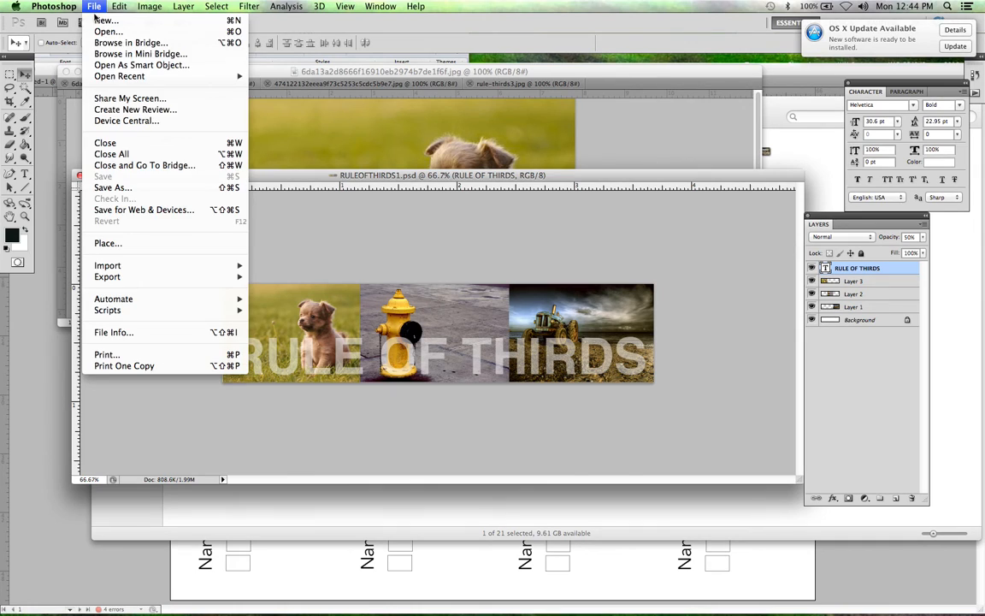
click(112, 189)
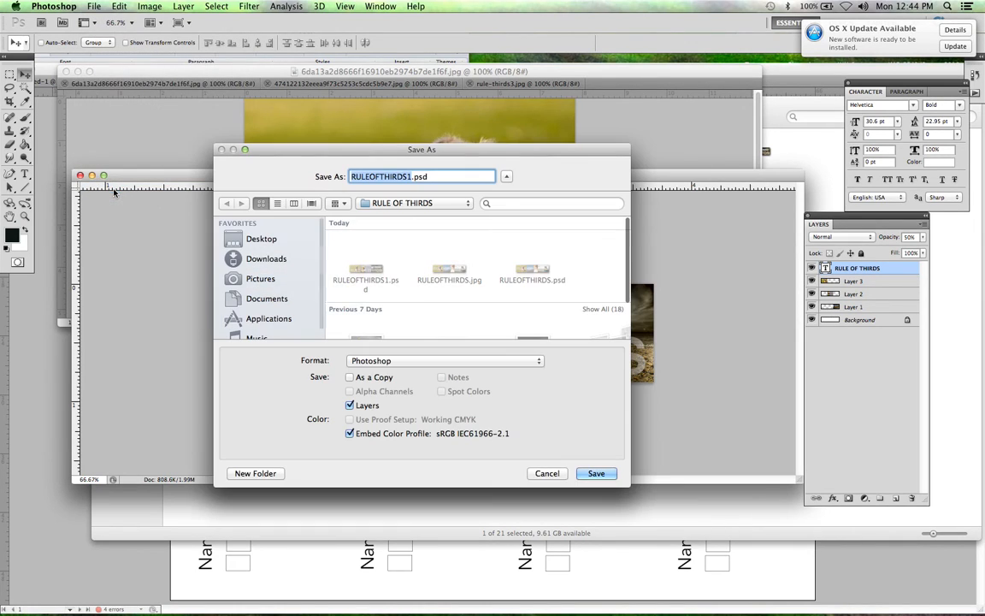
click(522, 365)
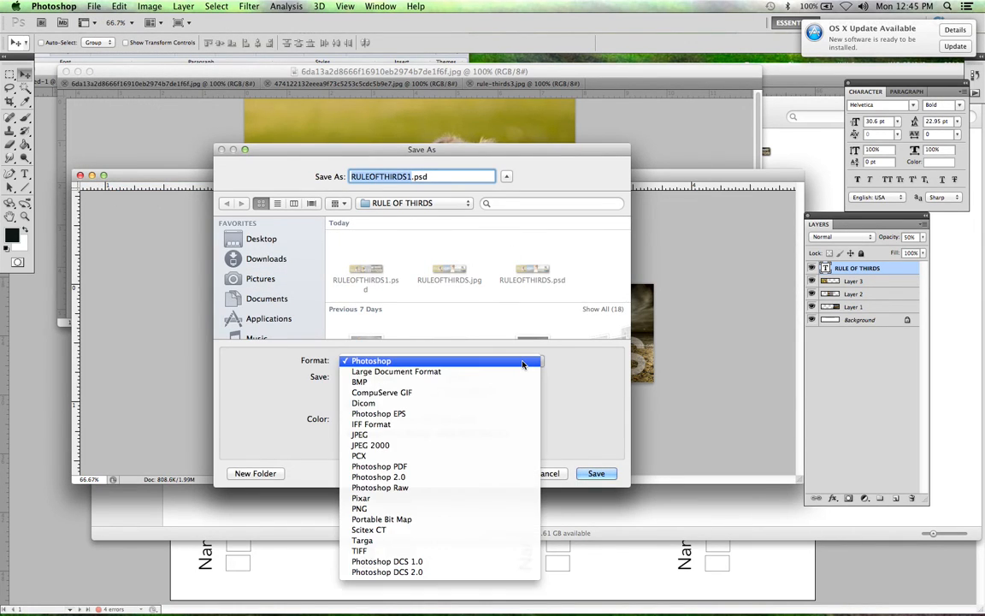
click(475, 436)
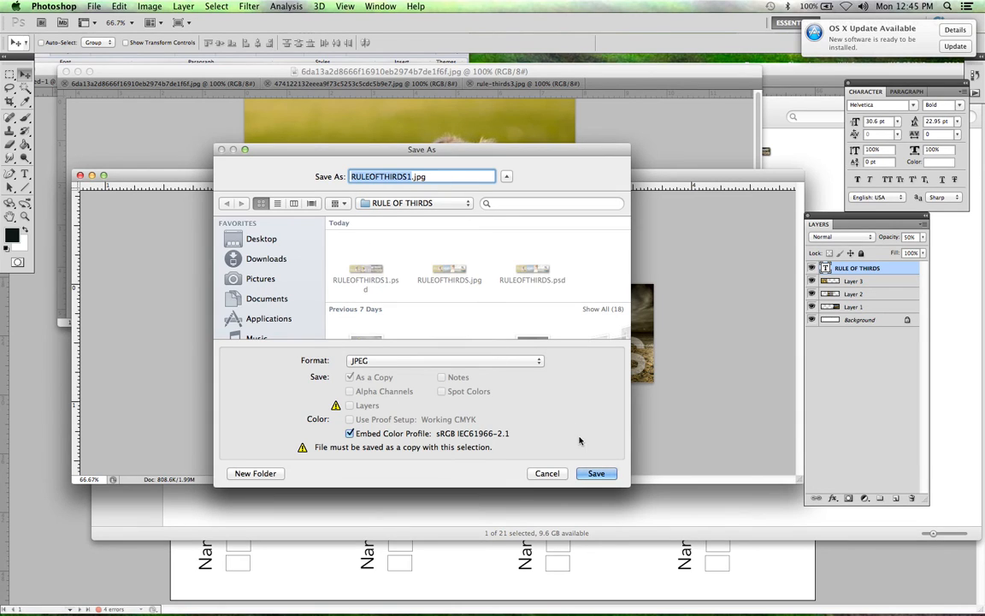
key(Return)
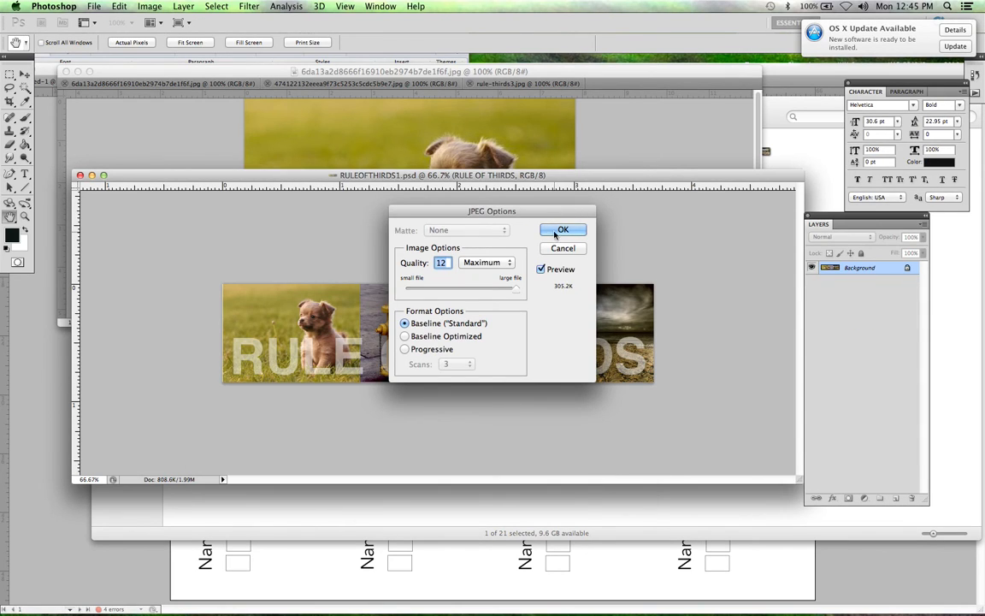
click(562, 230)
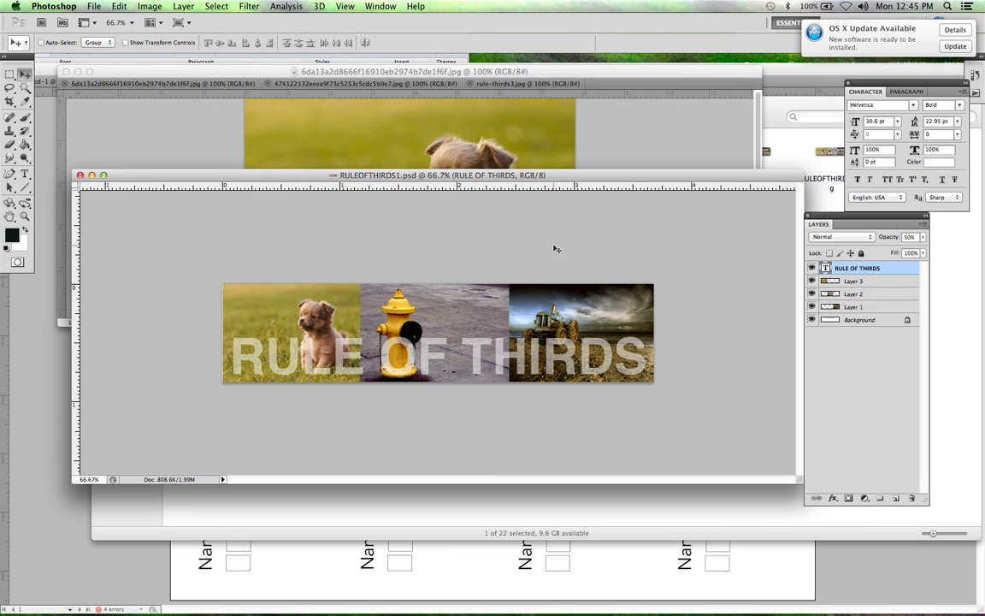
Step: Move the banner's document window up and open RULEOFTHIRDS1.jpg from the RULE OF THIRDS folder
drag(558, 176, 511, 101)
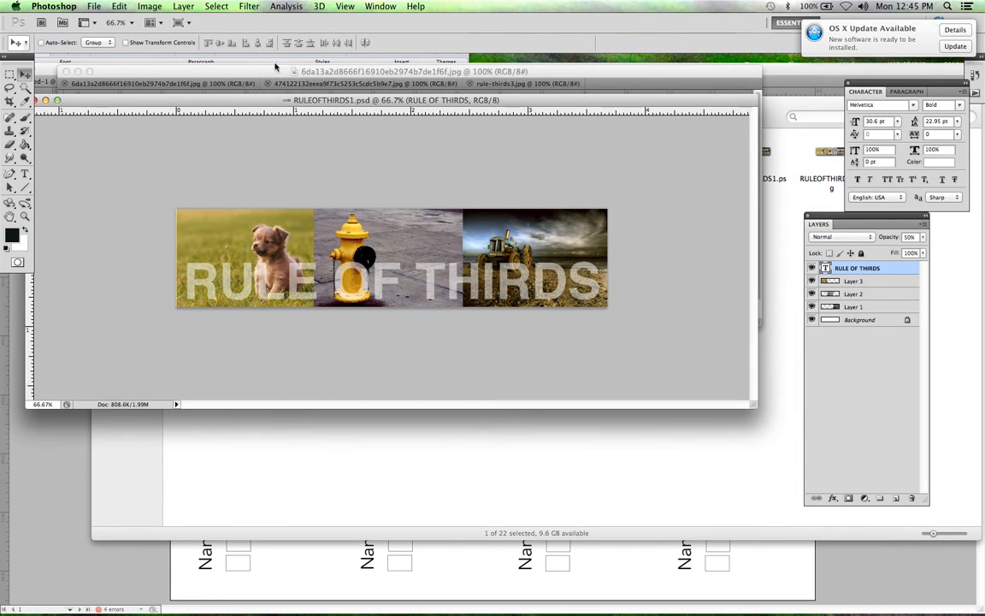
click(84, 6)
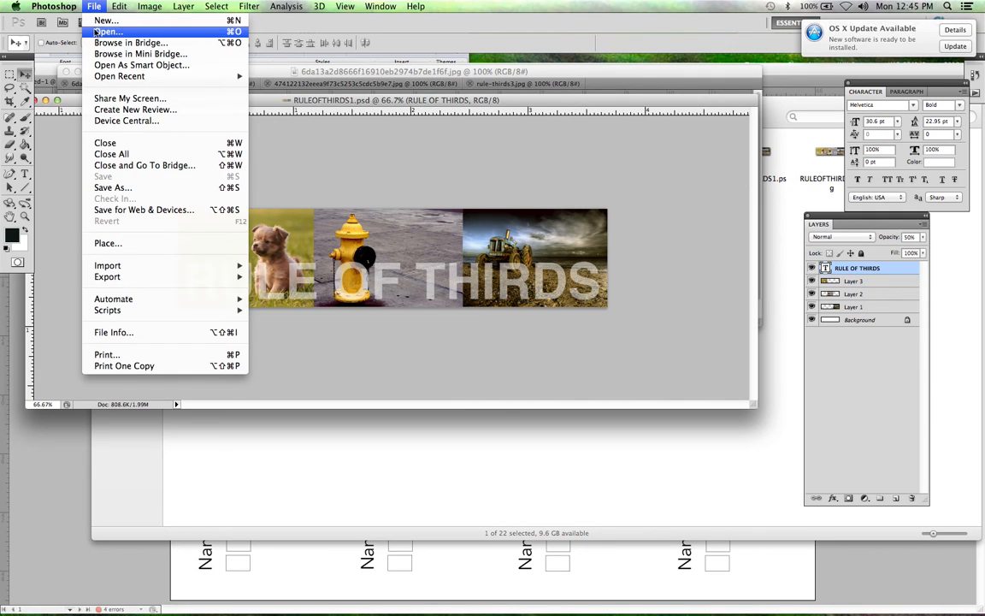
click(106, 32)
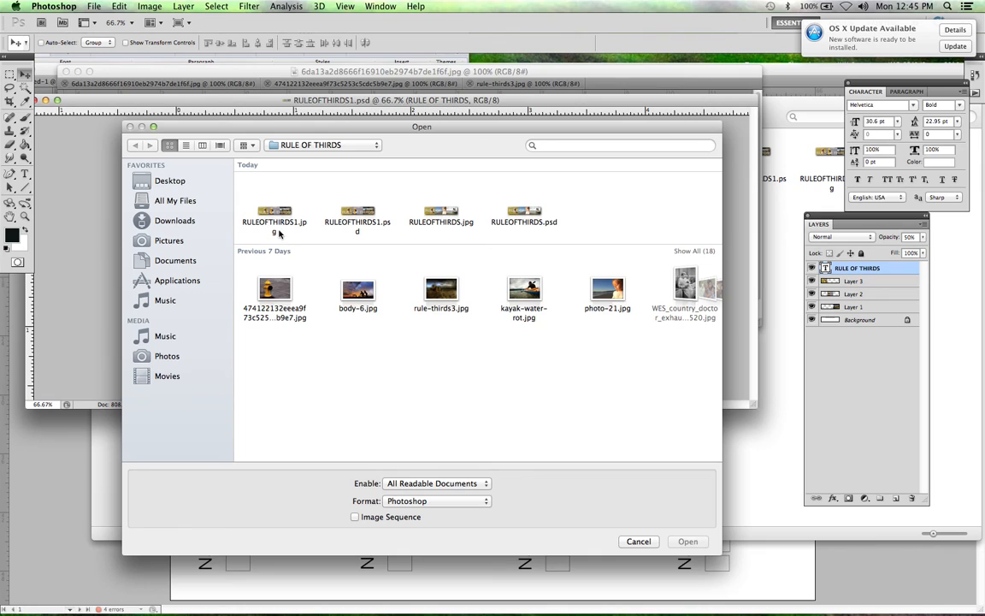
click(249, 193)
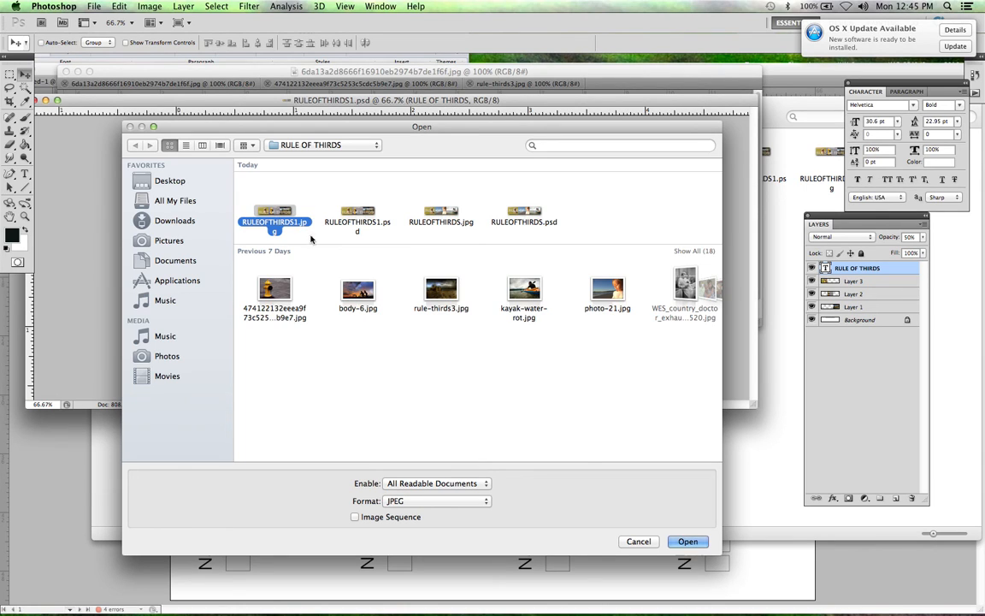
click(698, 543)
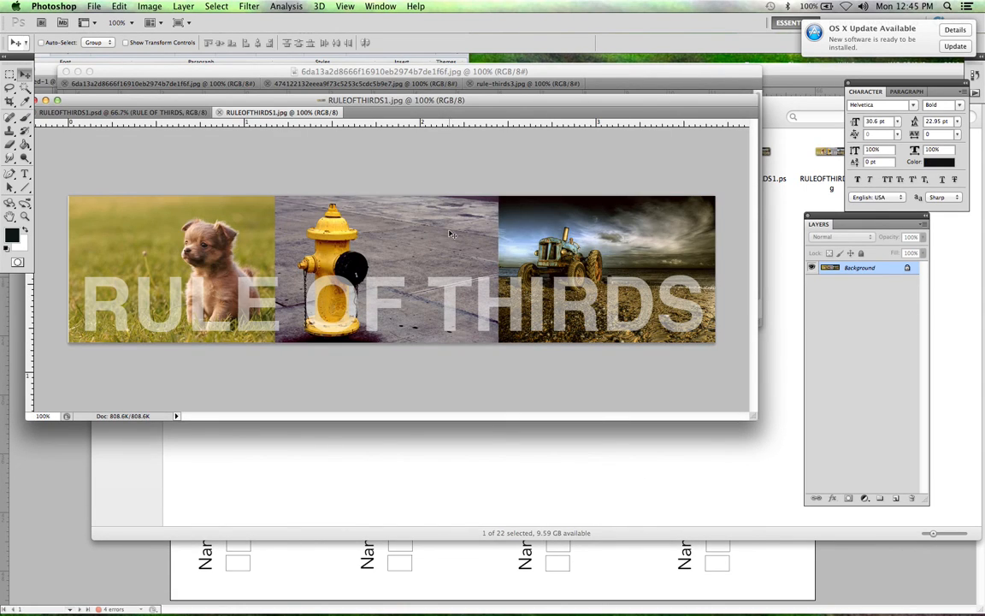
Step: Separate RULEOFTHIRDS1.jpg into its own floating window below the PSD and bring RULEOFTHIRDS1.psd to the front
drag(272, 112, 171, 220)
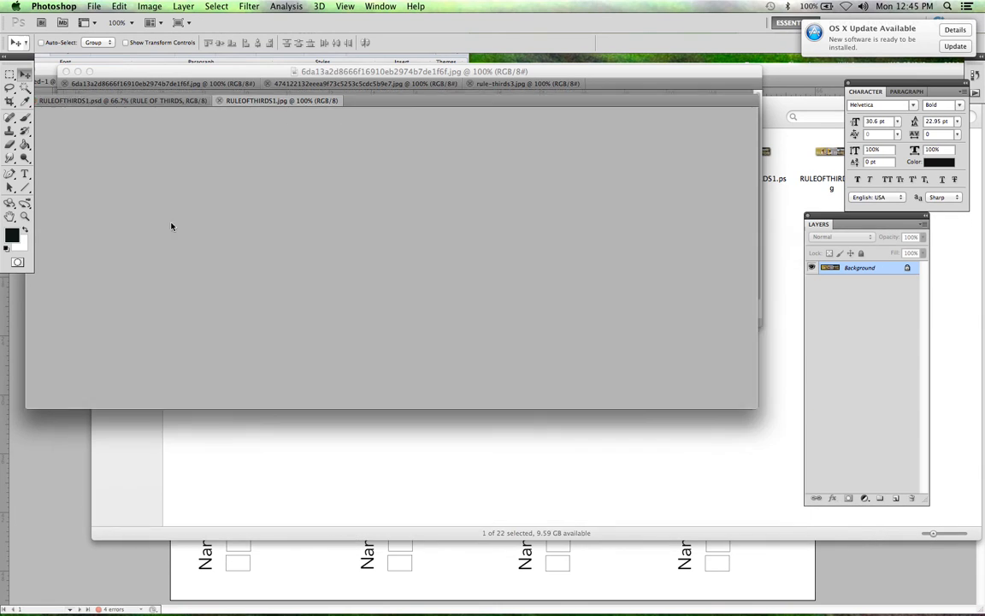
drag(474, 214, 412, 224)
click(385, 140)
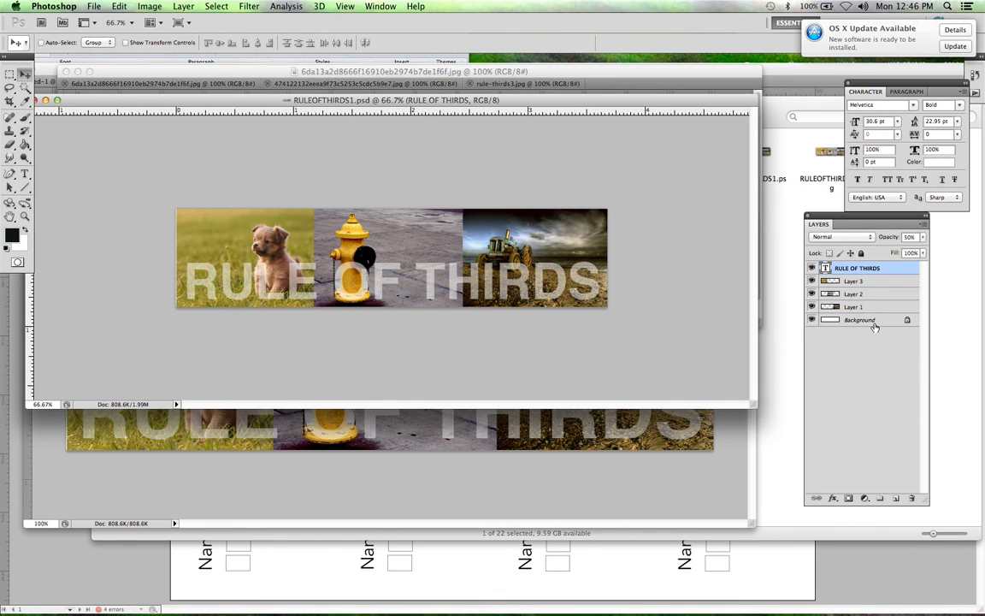
Step: Compare the layers of RULEOFTHIRDS1.jpg and RULEOFTHIRDS1.psd by alternating their windows, ending with the JPEG window in front and moved up
click(635, 479)
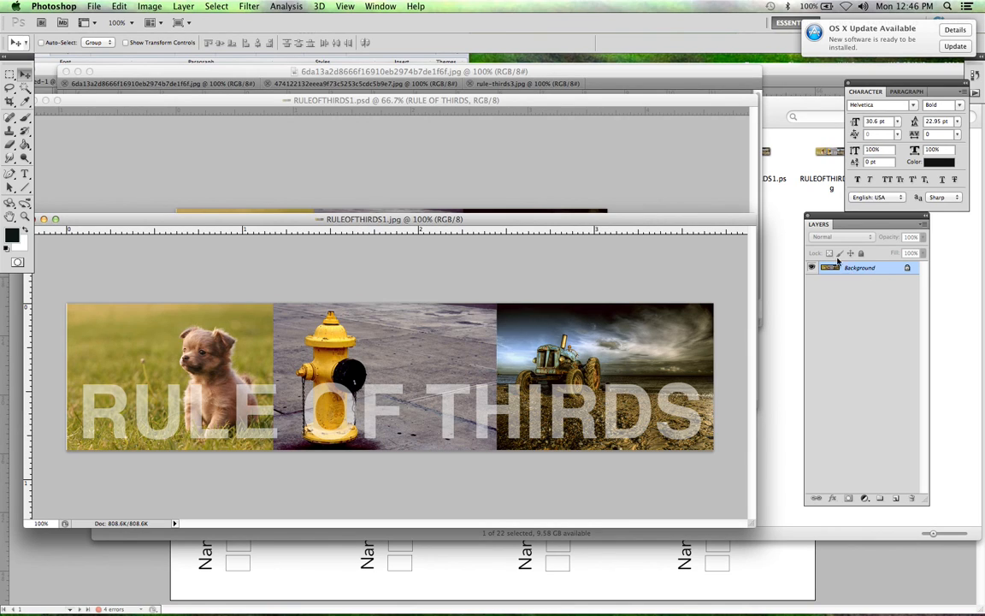
click(703, 178)
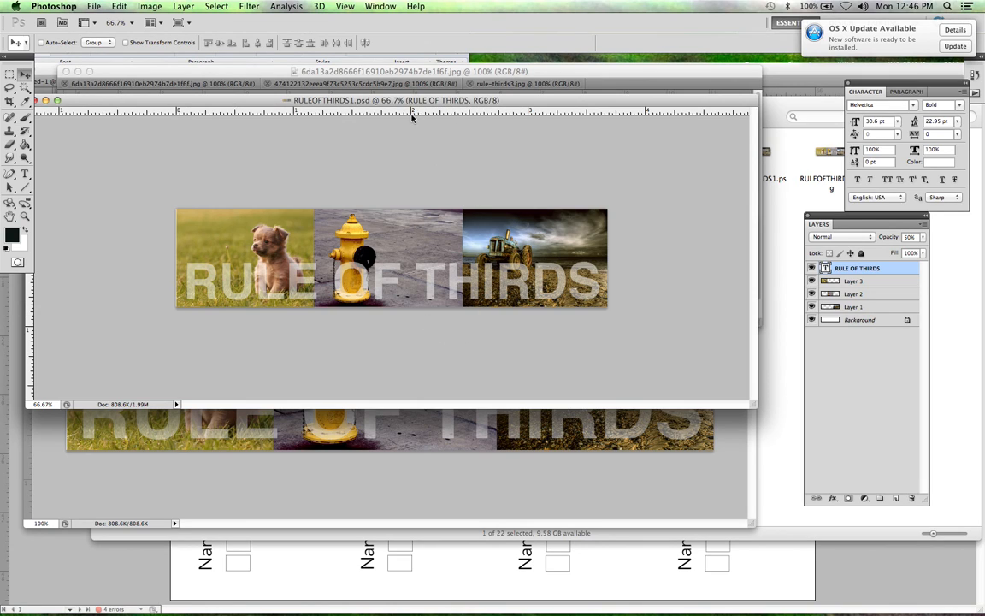
click(413, 429)
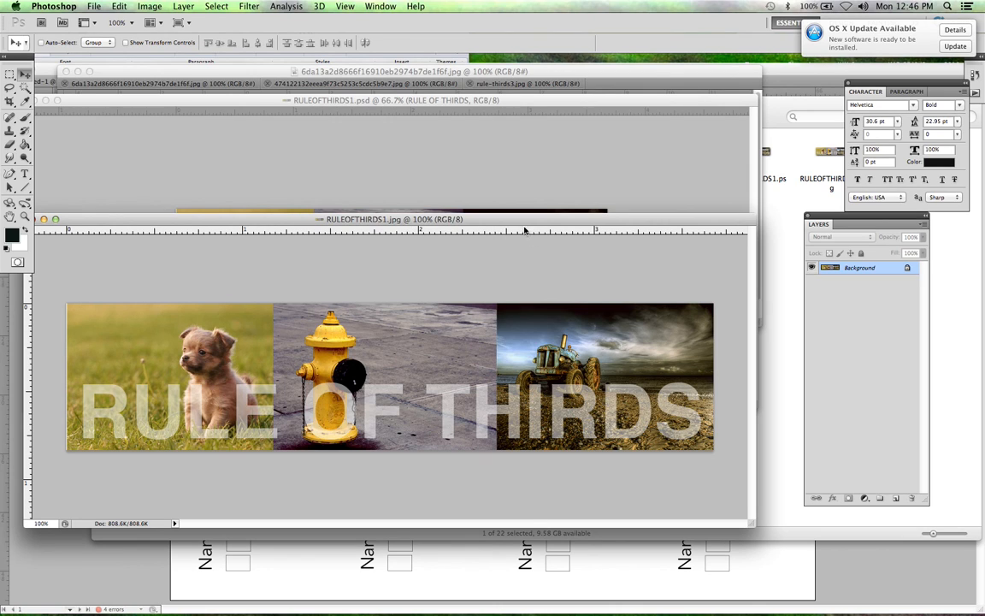
drag(520, 223, 510, 139)
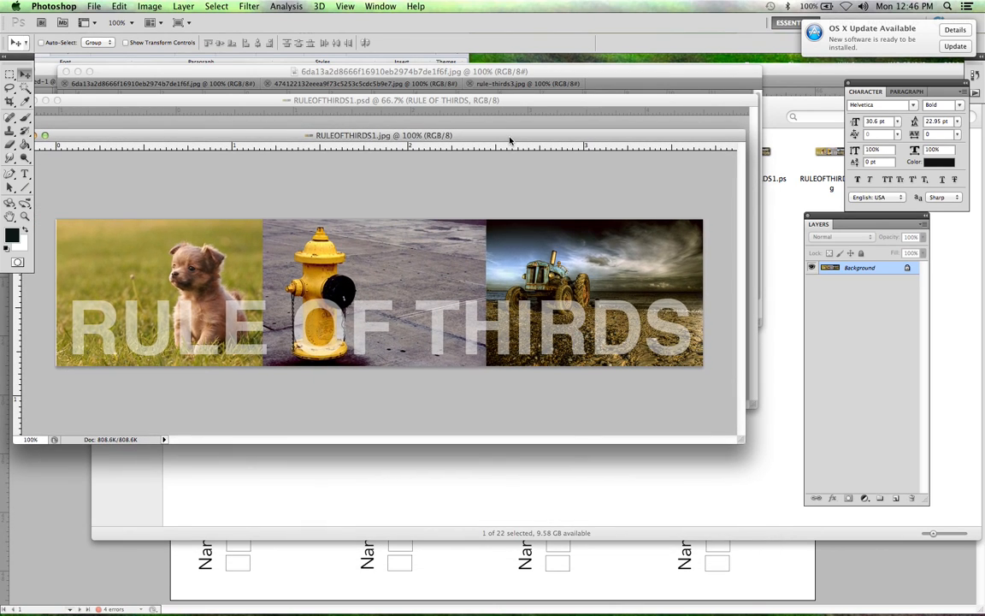